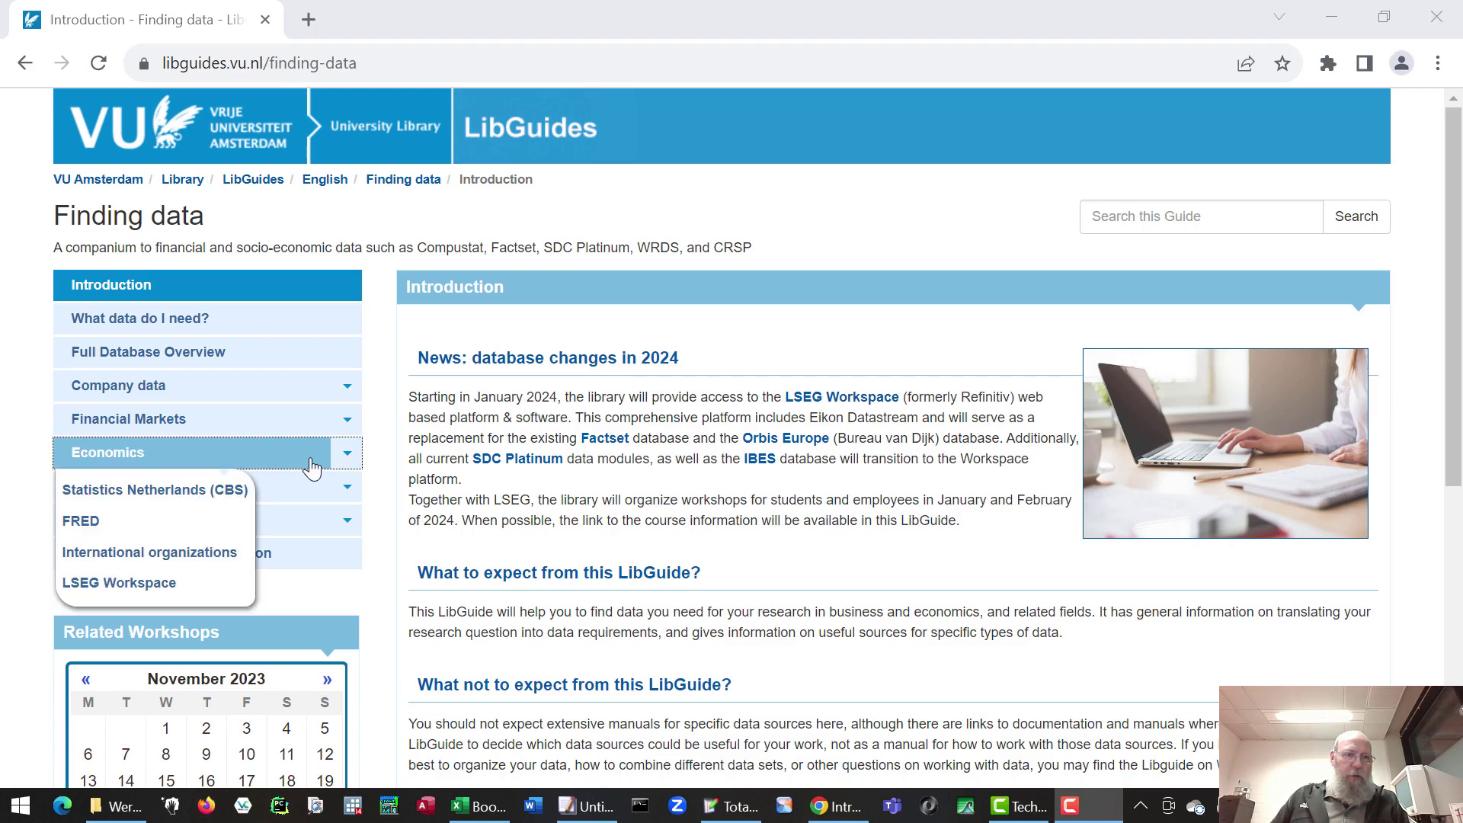
- Open the LSEG Workspace page from the Economics list in the Finding data guide
{"action": "mouse_move", "coordinate": [339, 423]}
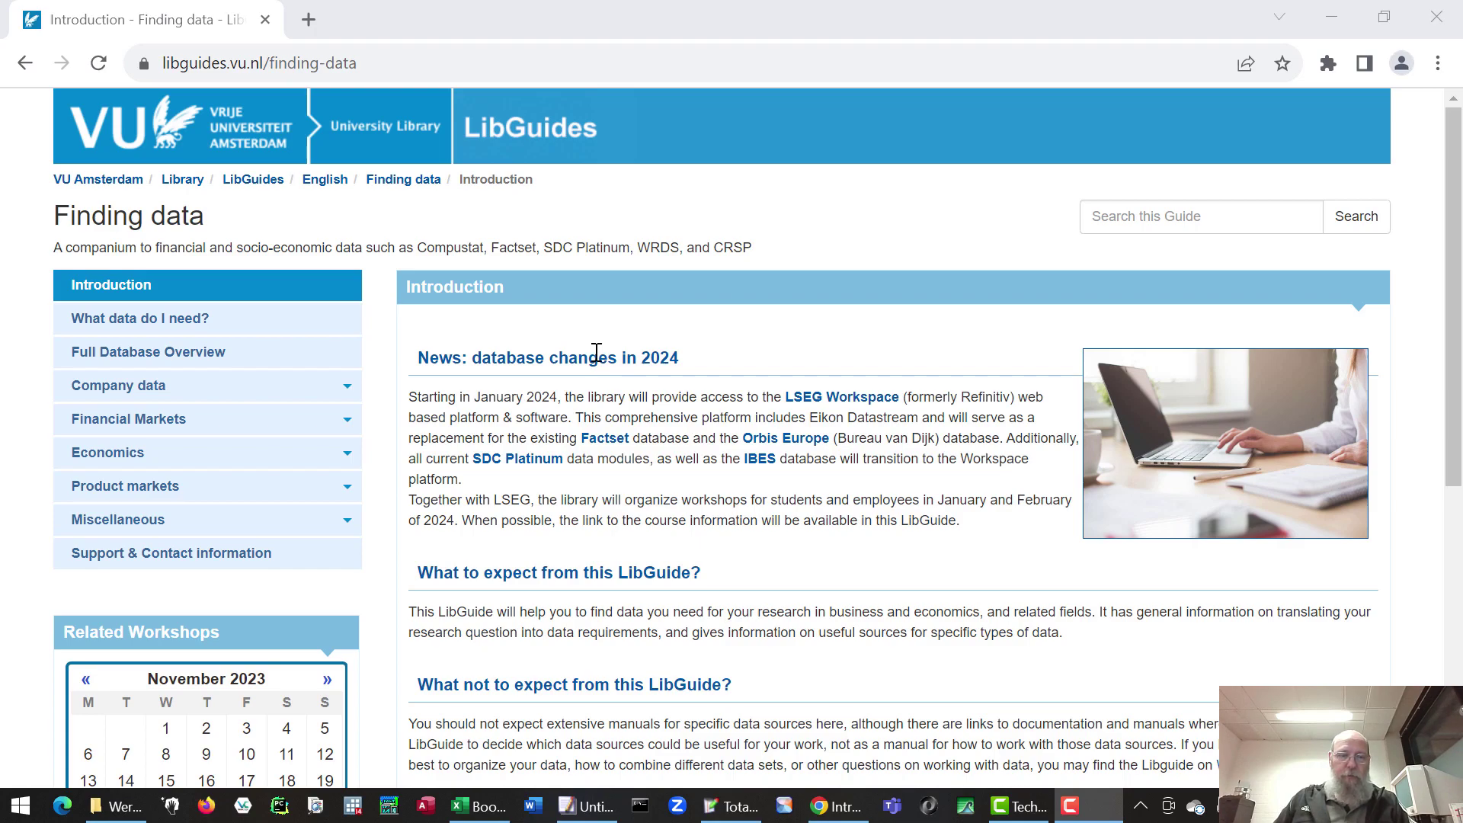
{"action": "left_click", "coordinate": [255, 455]}
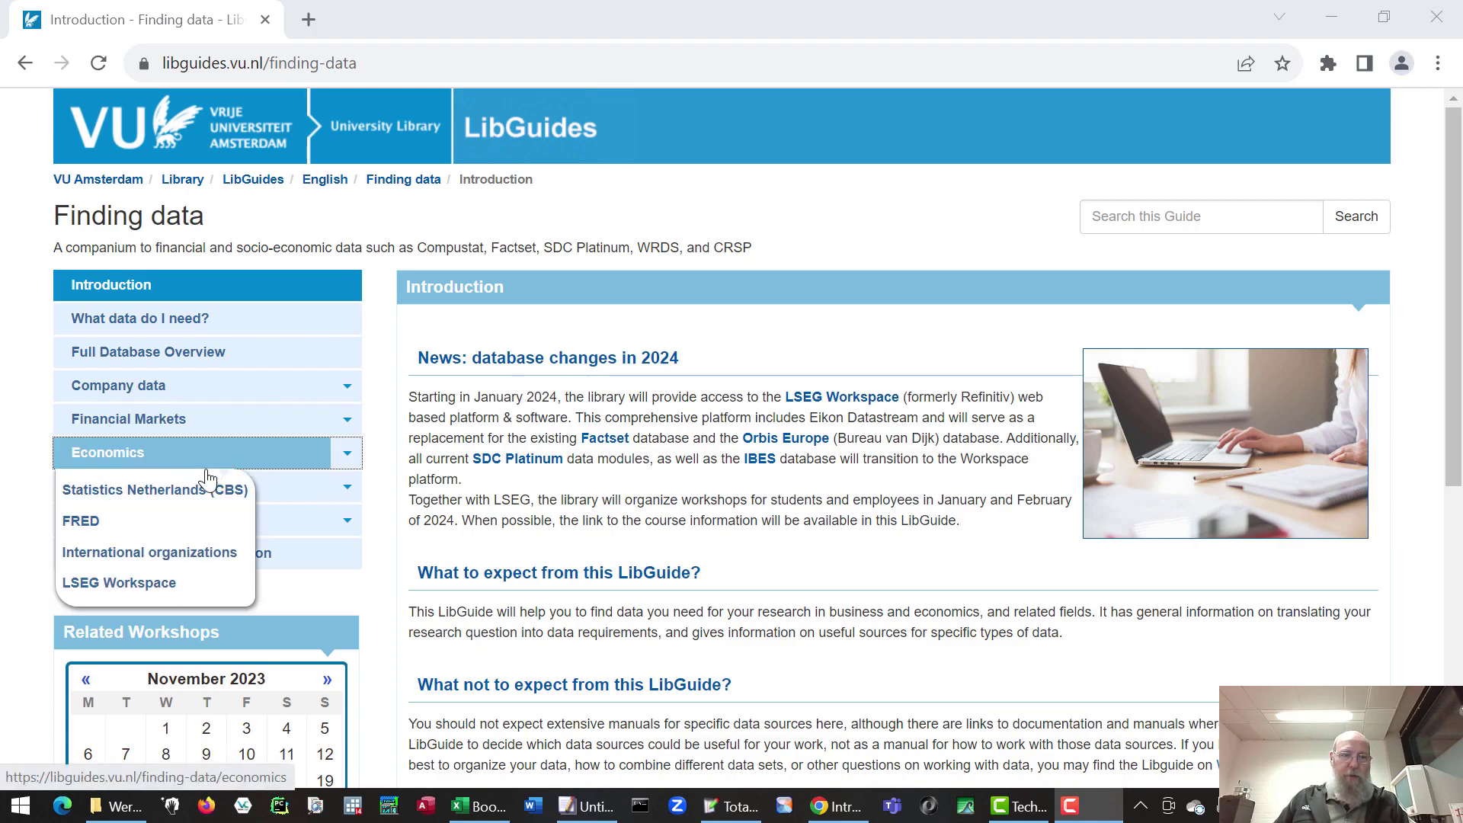
{"action": "left_click", "coordinate": [160, 586]}
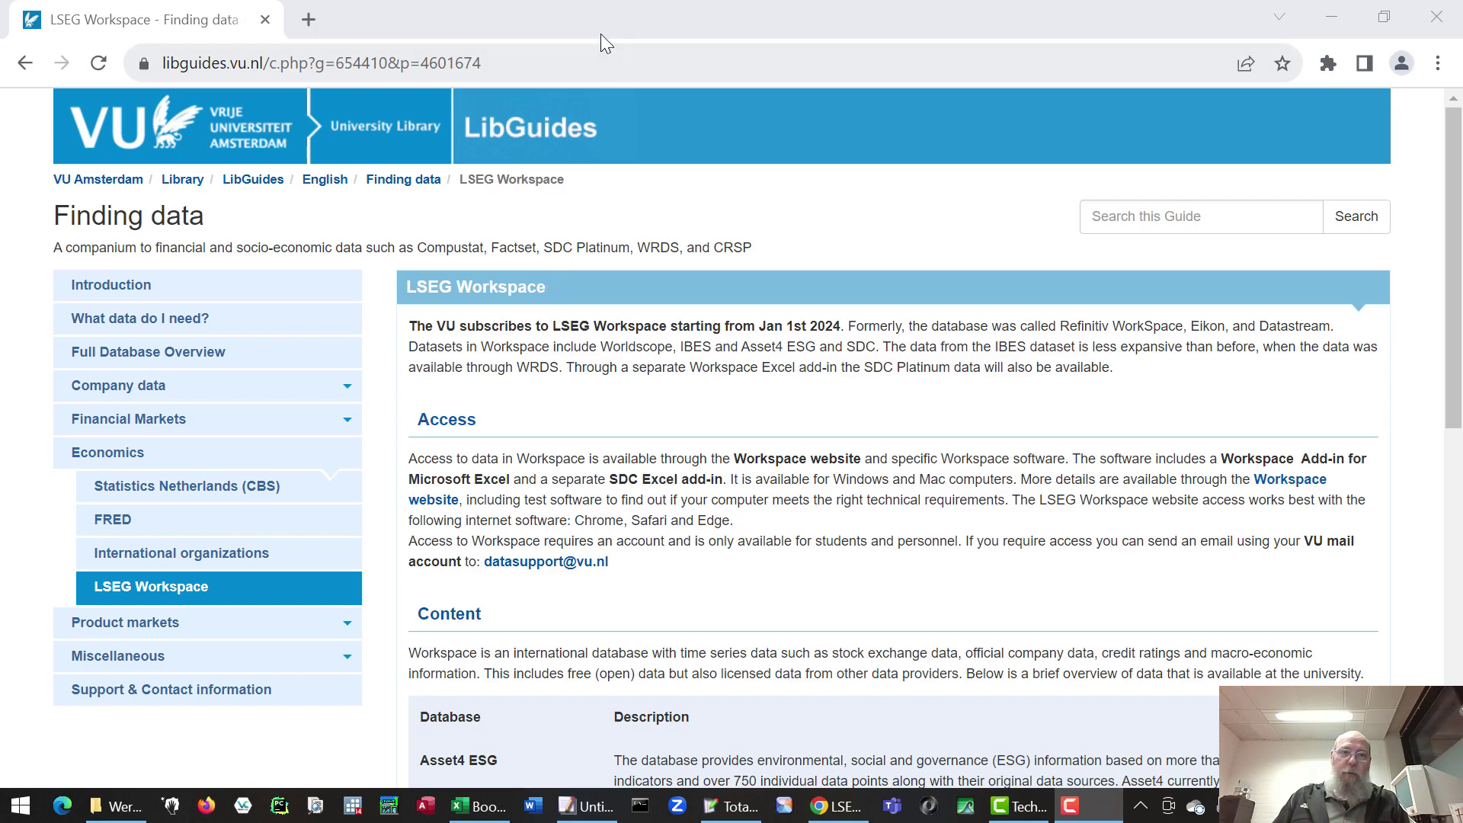
- Go to workspace.refinitiv.com/web in the browser
{"action": "left_click", "coordinate": [587, 60]}
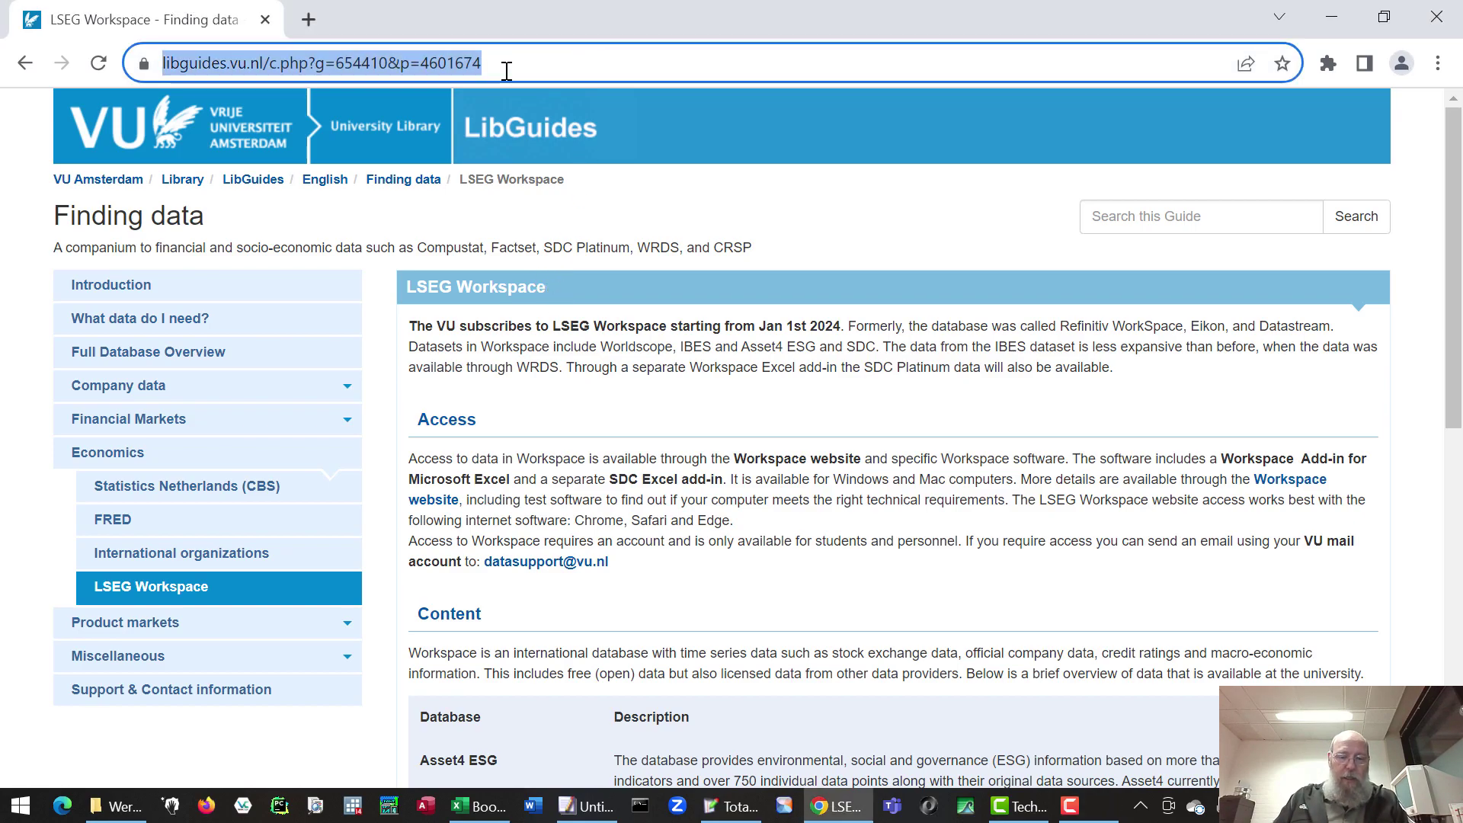
{"action": "type", "text": "works"}
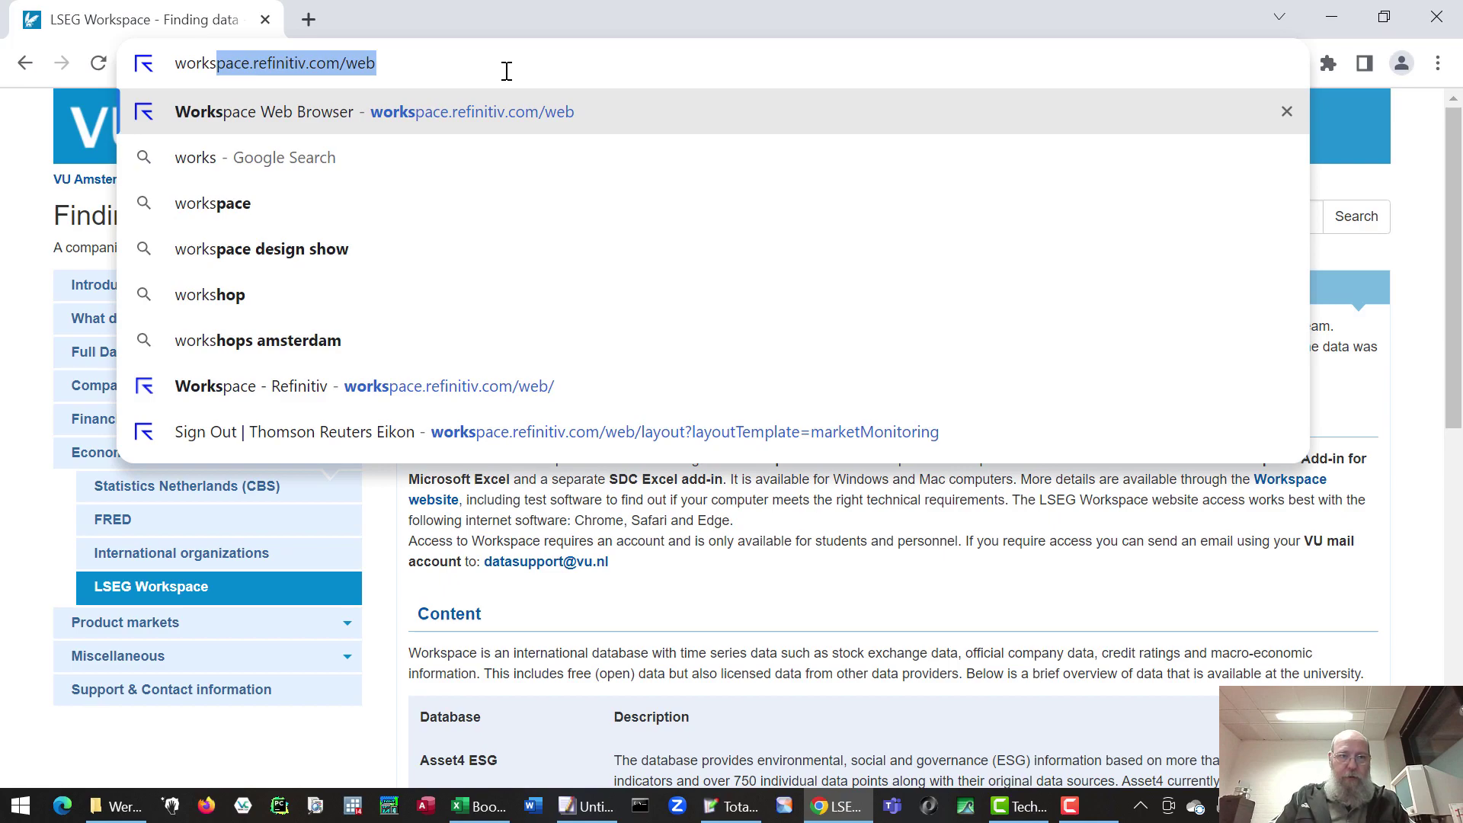
{"action": "left_click", "coordinate": [548, 120]}
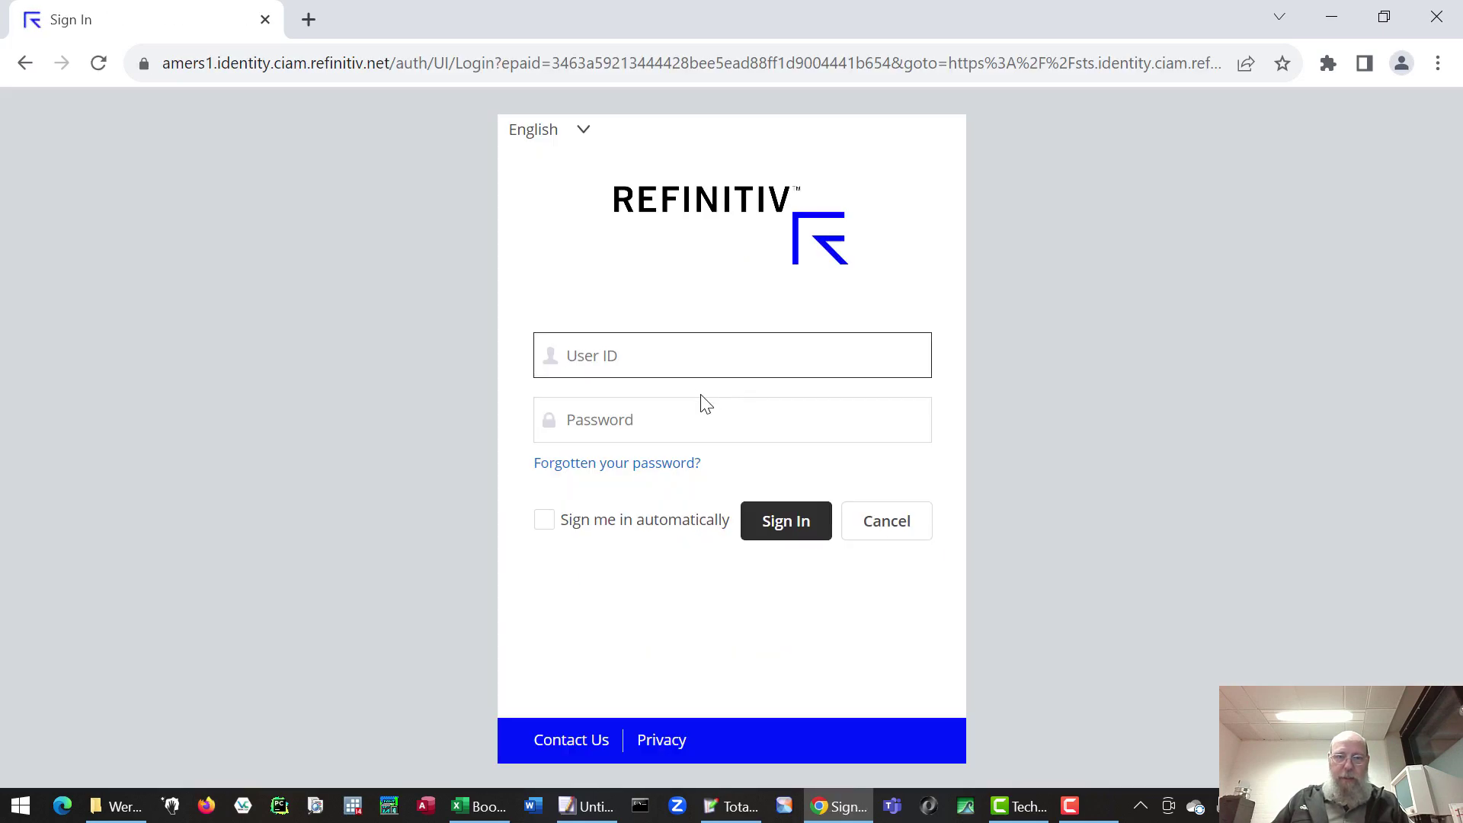
- Sign in with the user ID and account password, declining the browser's offer to save the password
{"action": "left_click", "coordinate": [659, 344]}
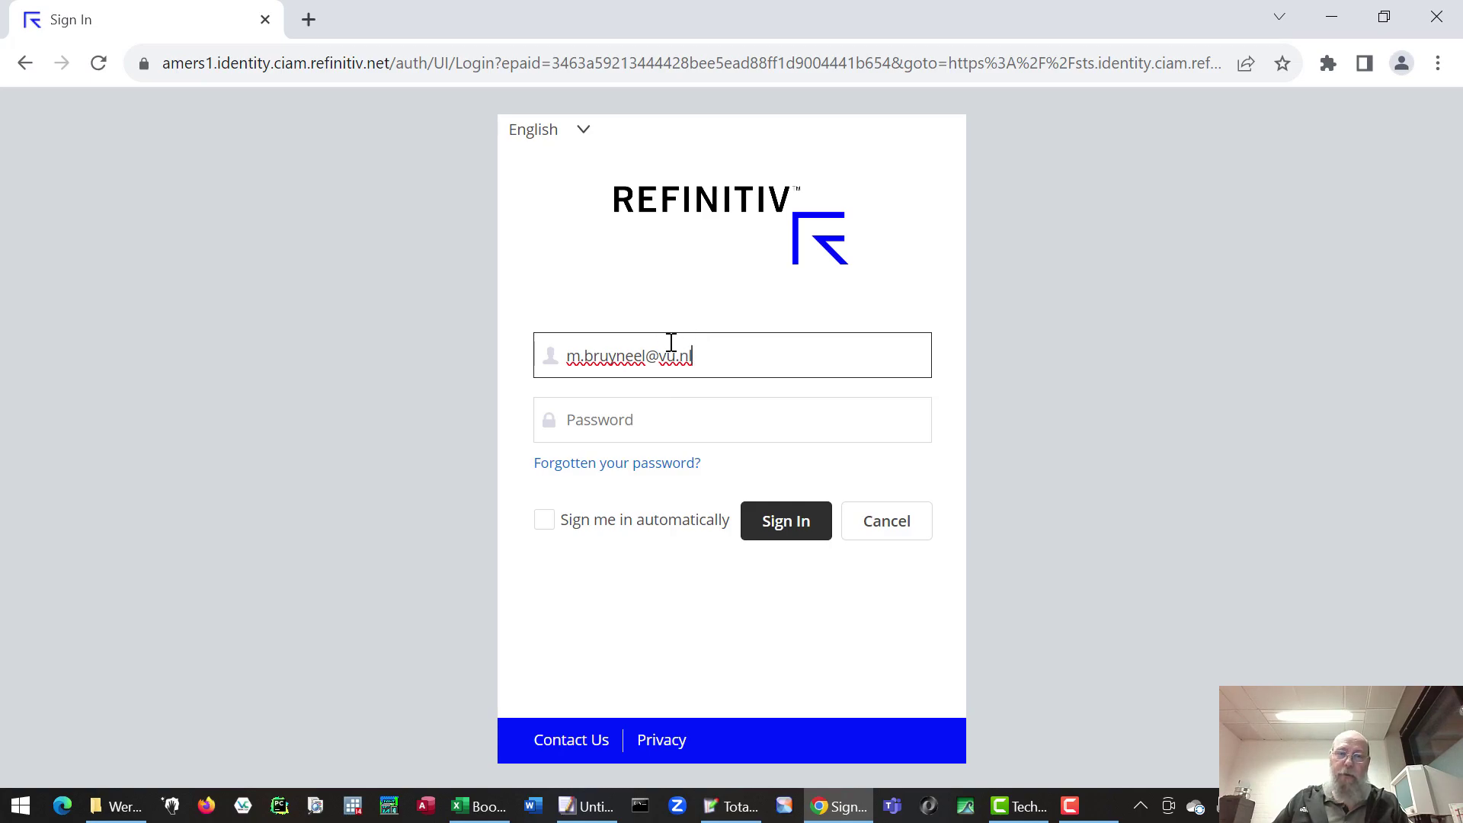
{"action": "left_click", "coordinate": [618, 421]}
{"action": "key", "text": "ctrl+v"}
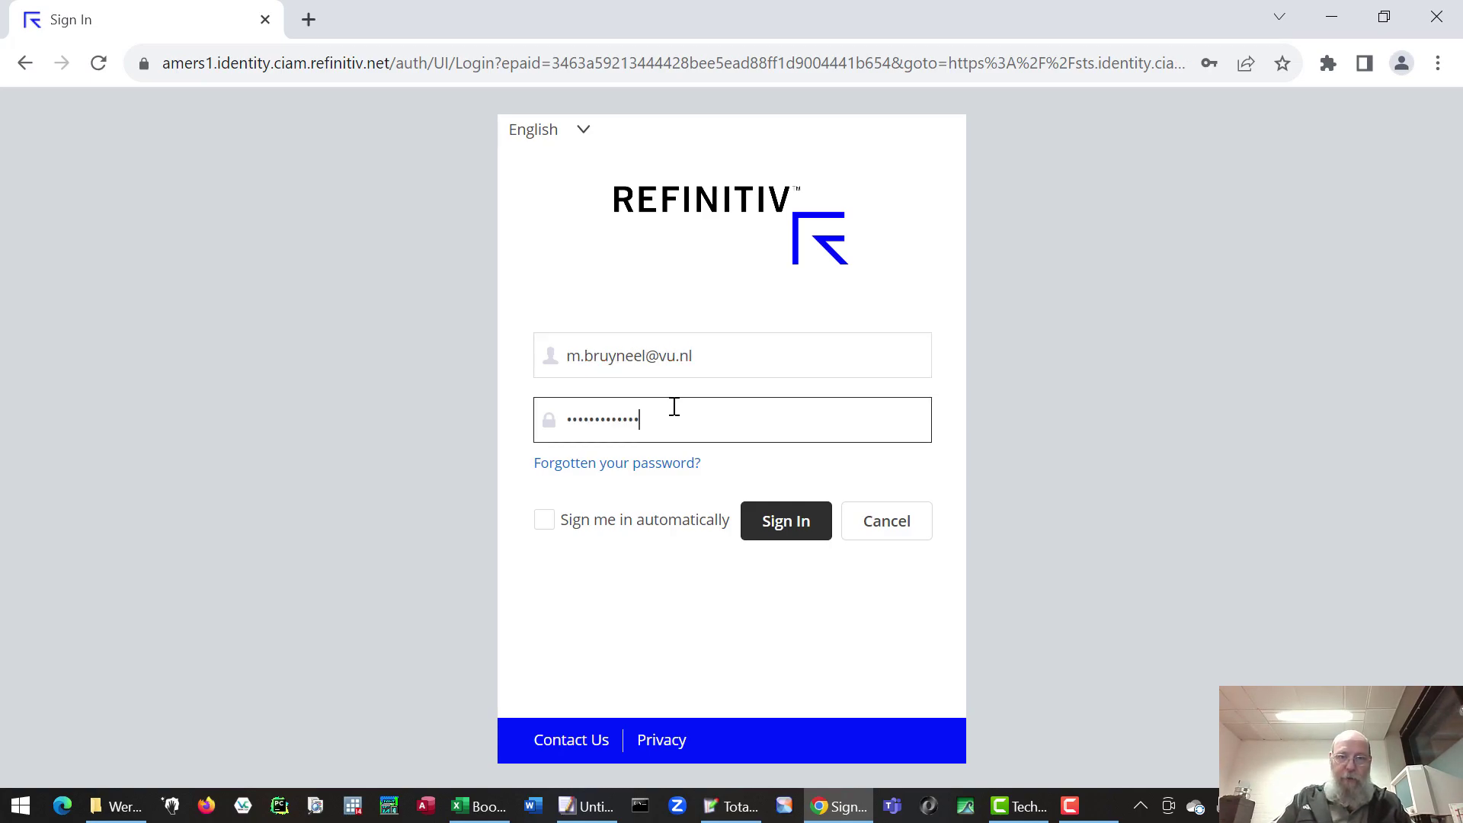
{"action": "key", "text": "Return"}
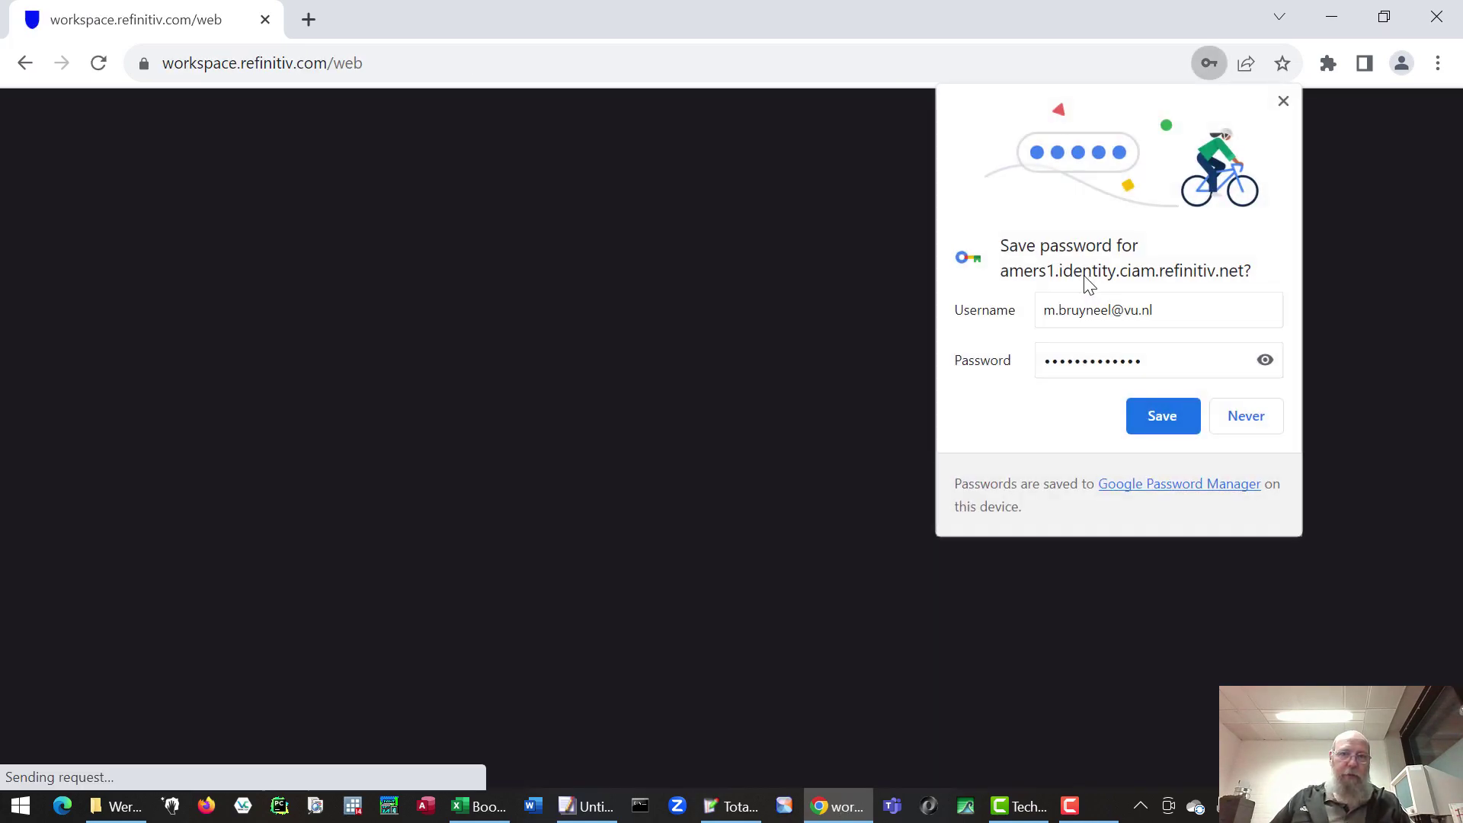
{"action": "left_click", "coordinate": [1247, 417]}
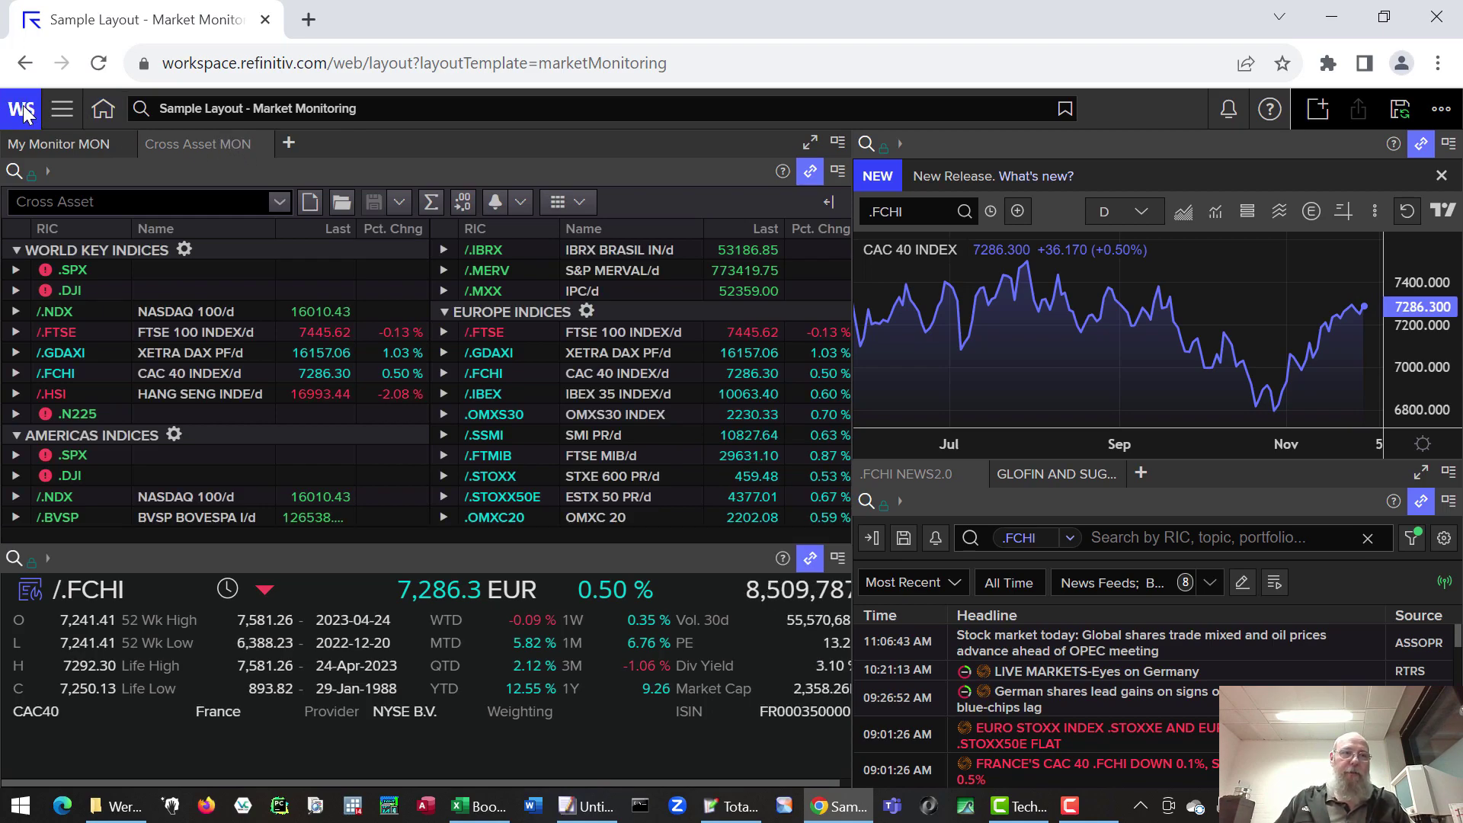
- Go to Explore > Markets > Money Markets to show EUR deposit quotes and money market news
{"action": "left_click", "coordinate": [61, 109]}
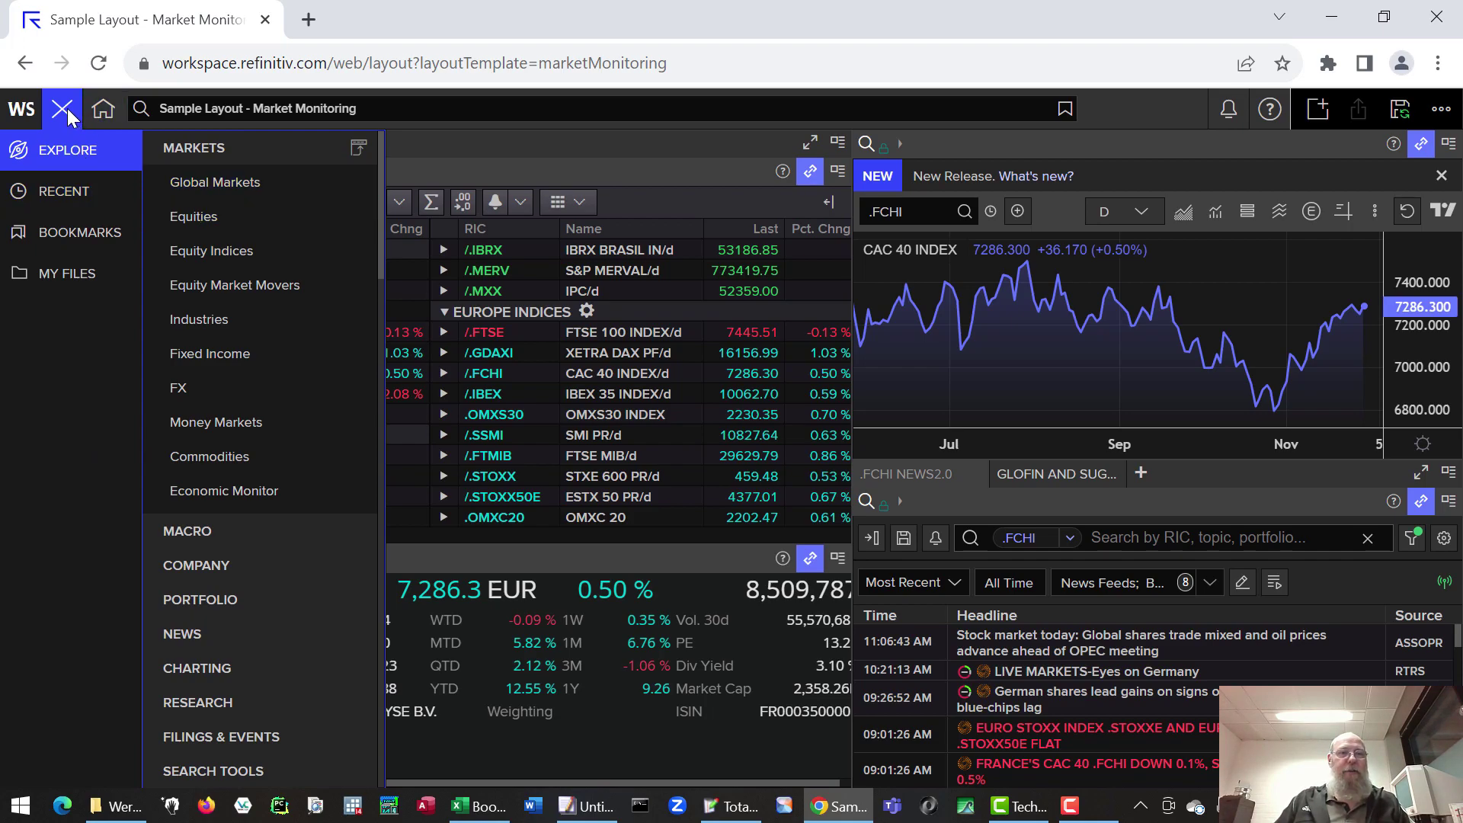
{"action": "left_click", "coordinate": [233, 426]}
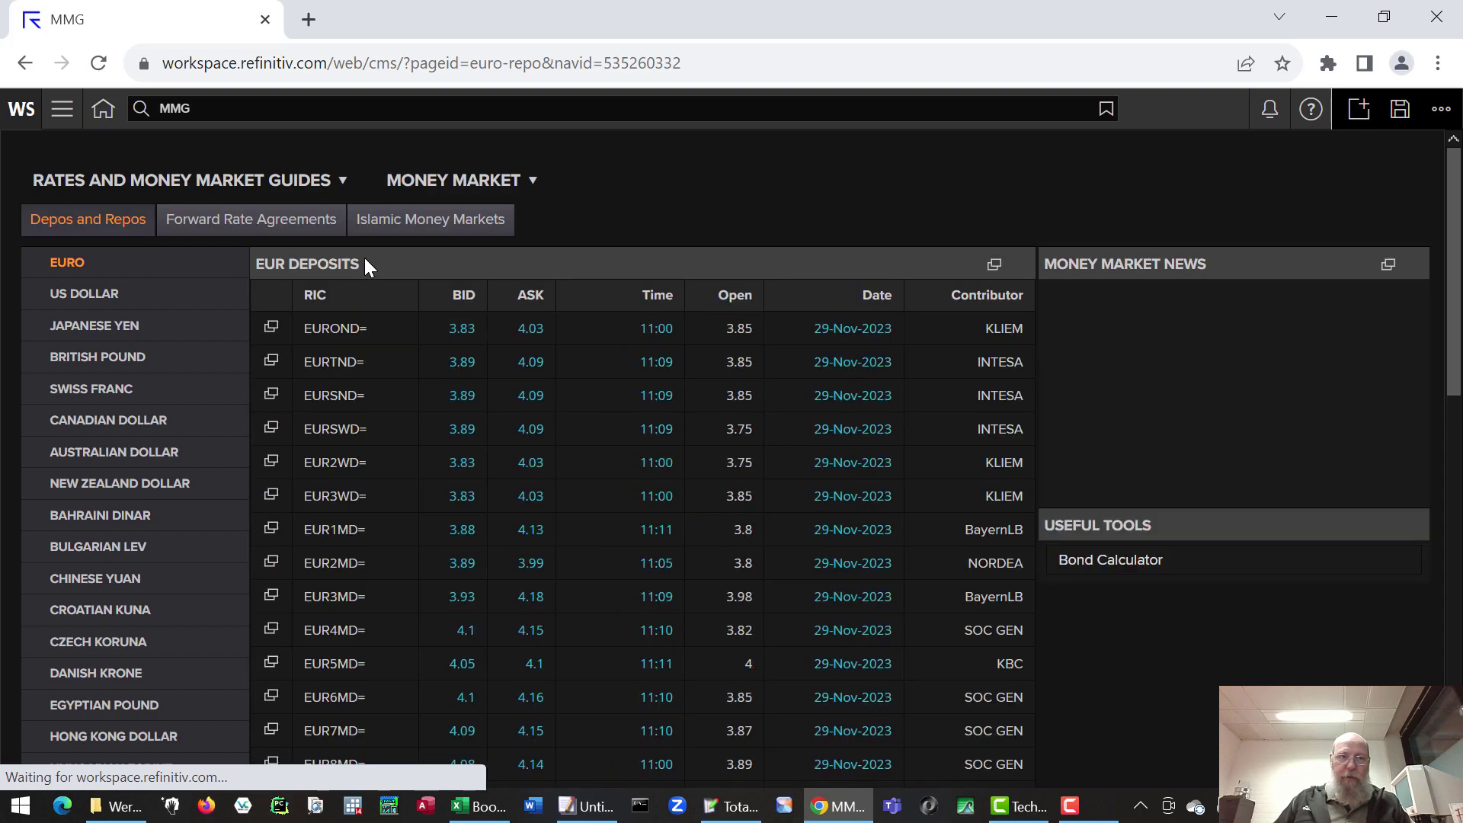
{"action": "left_click", "coordinate": [68, 108]}
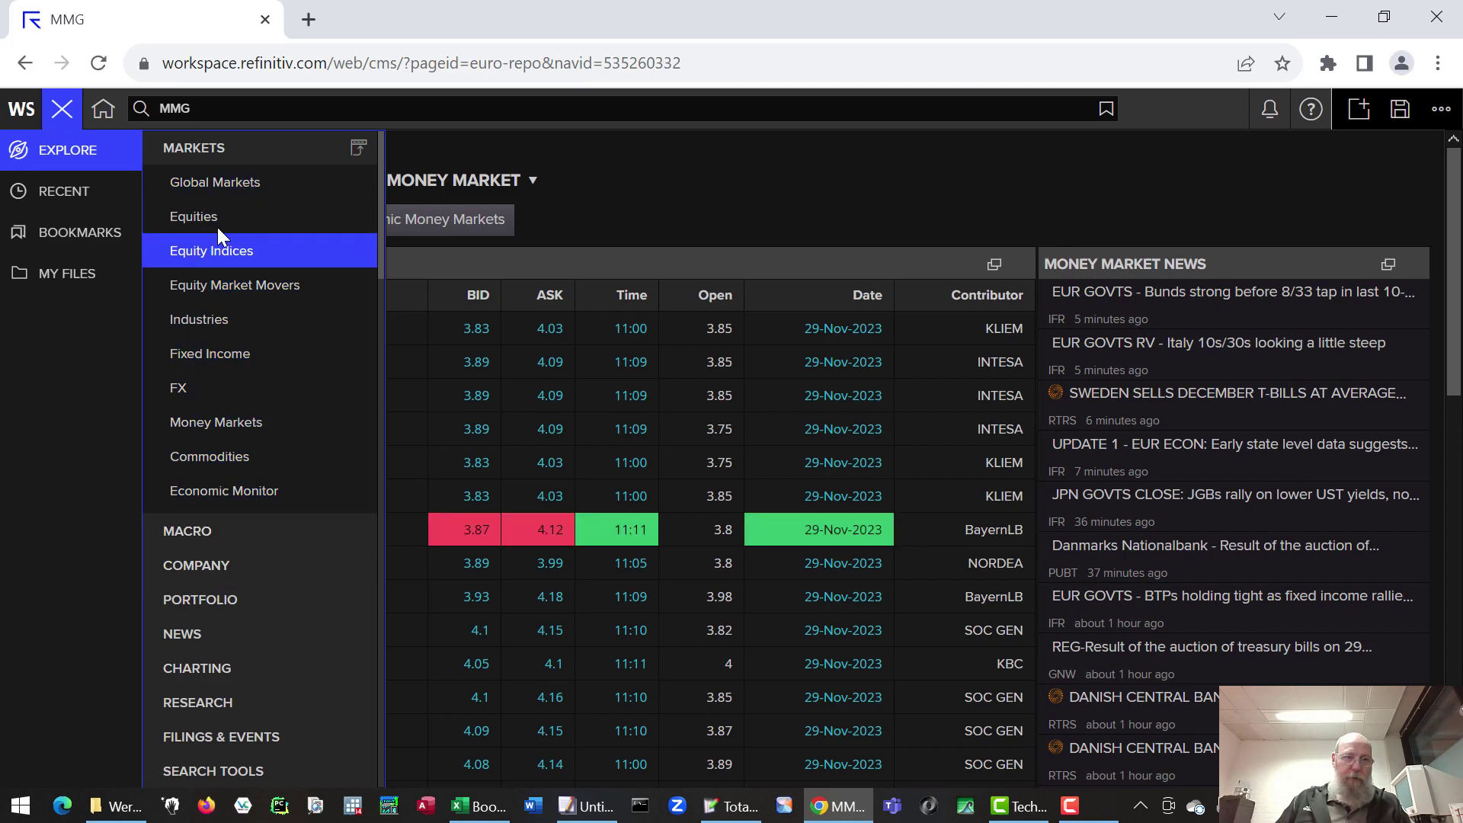
- Open the Chart app from the App Library's Charting category, plotting CAC 40 (.FCHI) daily over 6 months
{"action": "left_click", "coordinate": [63, 111]}
{"action": "left_click", "coordinate": [26, 109]}
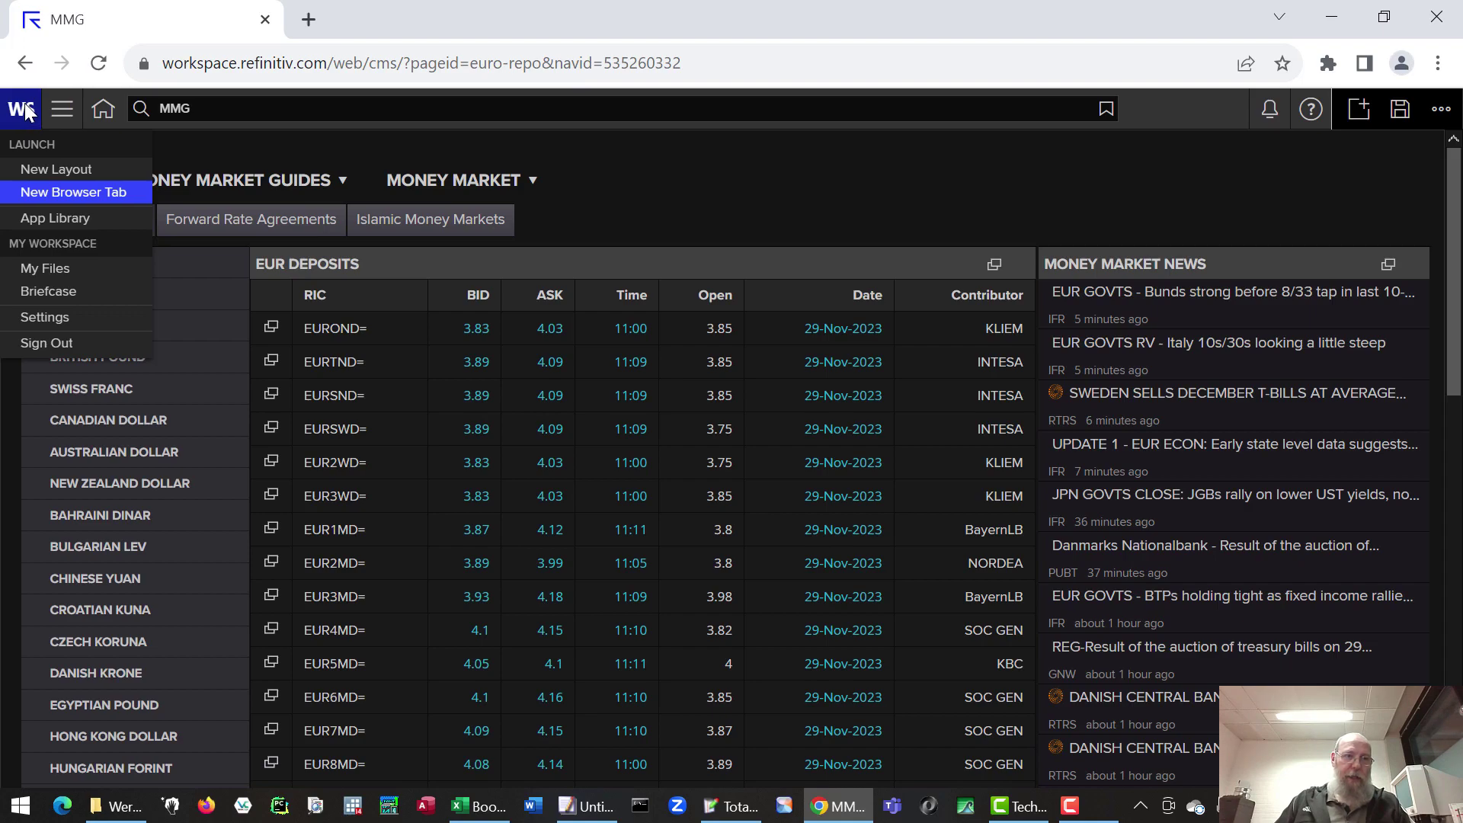
{"action": "left_click", "coordinate": [82, 218]}
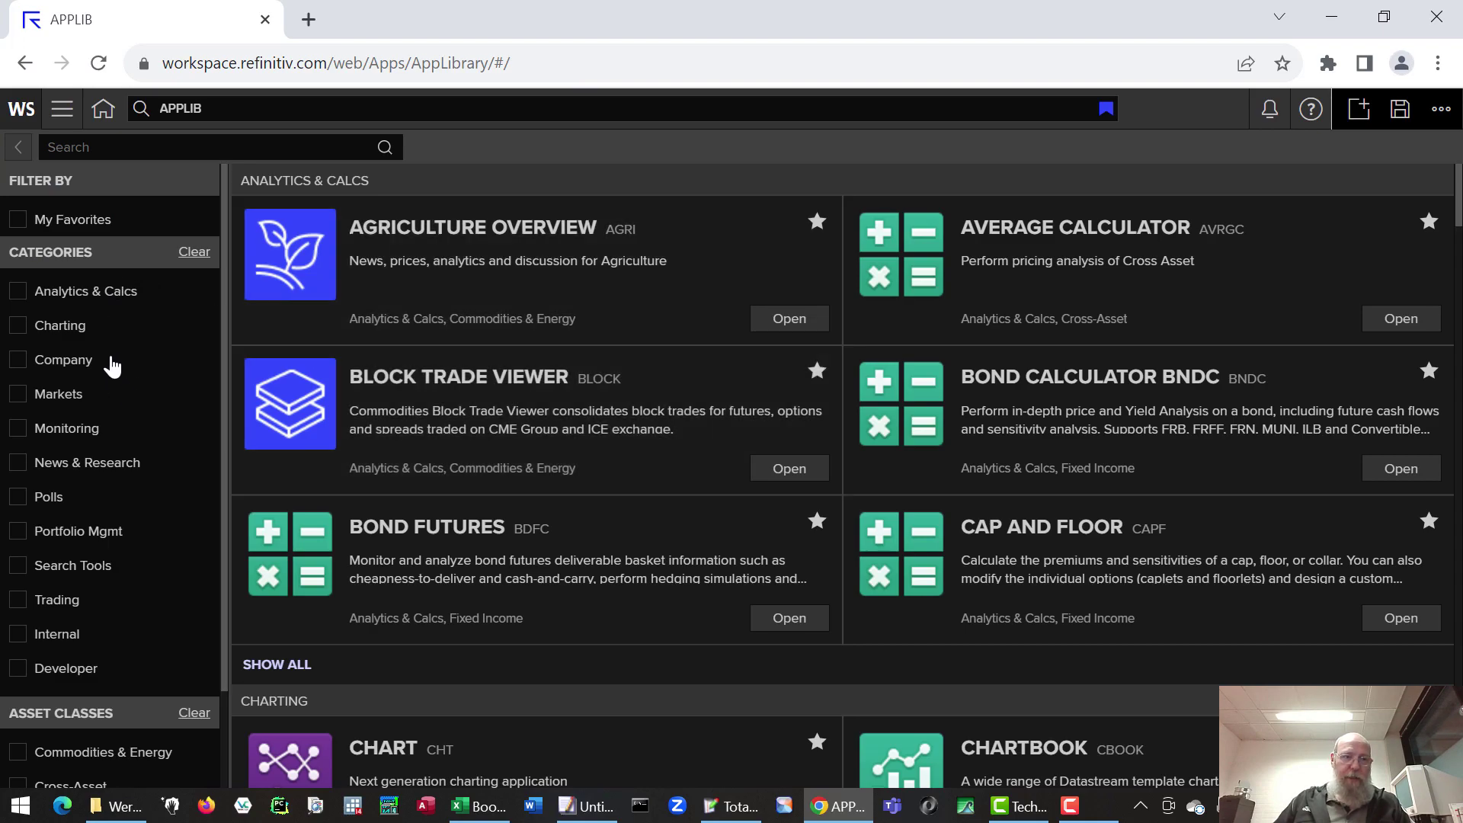
{"action": "left_click", "coordinate": [79, 362]}
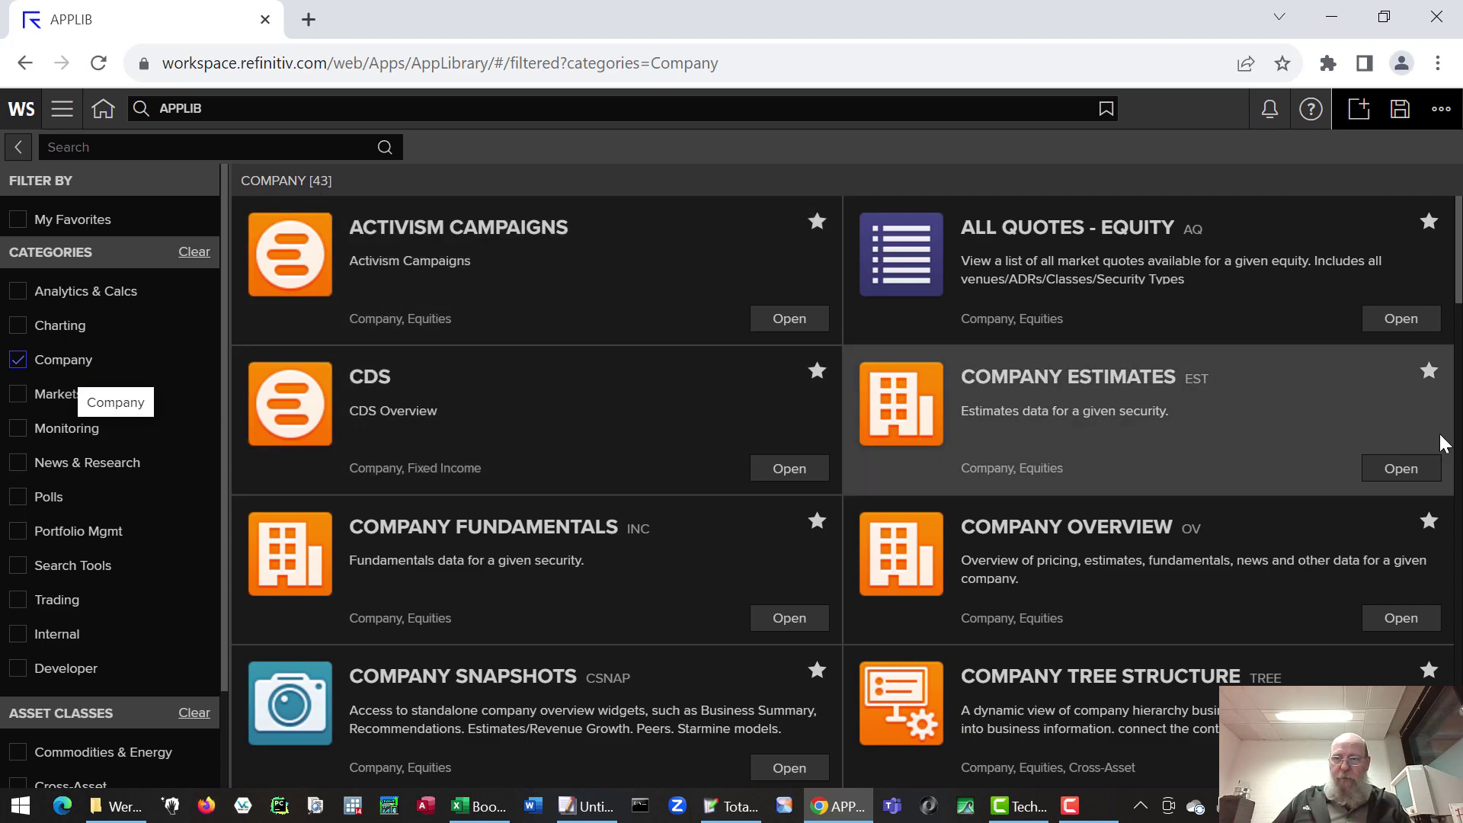
{"action": "scroll", "coordinate": [1460, 446], "scroll_direction": "down", "scroll_amount": 6}
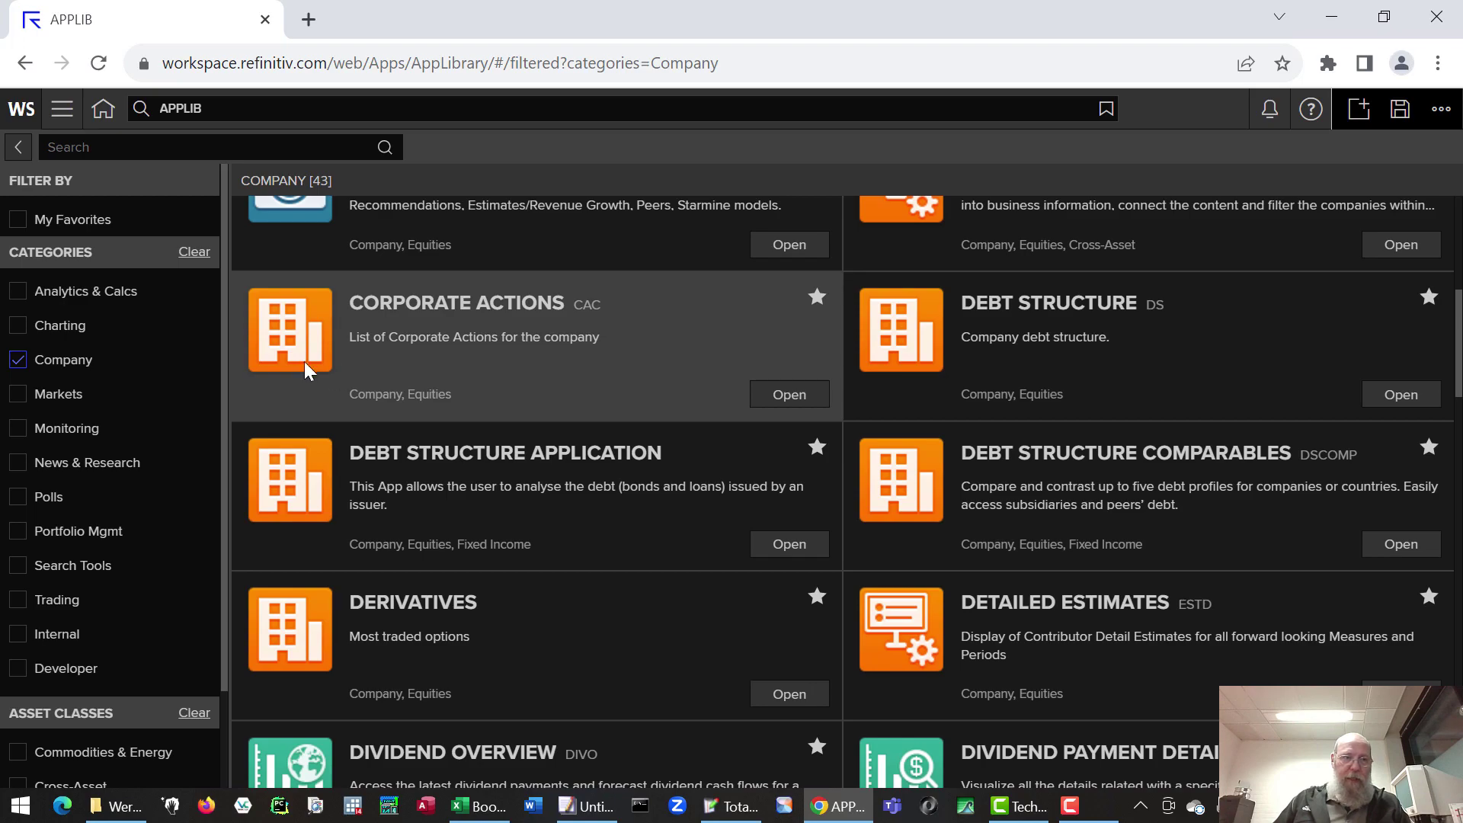
{"action": "left_click", "coordinate": [19, 361]}
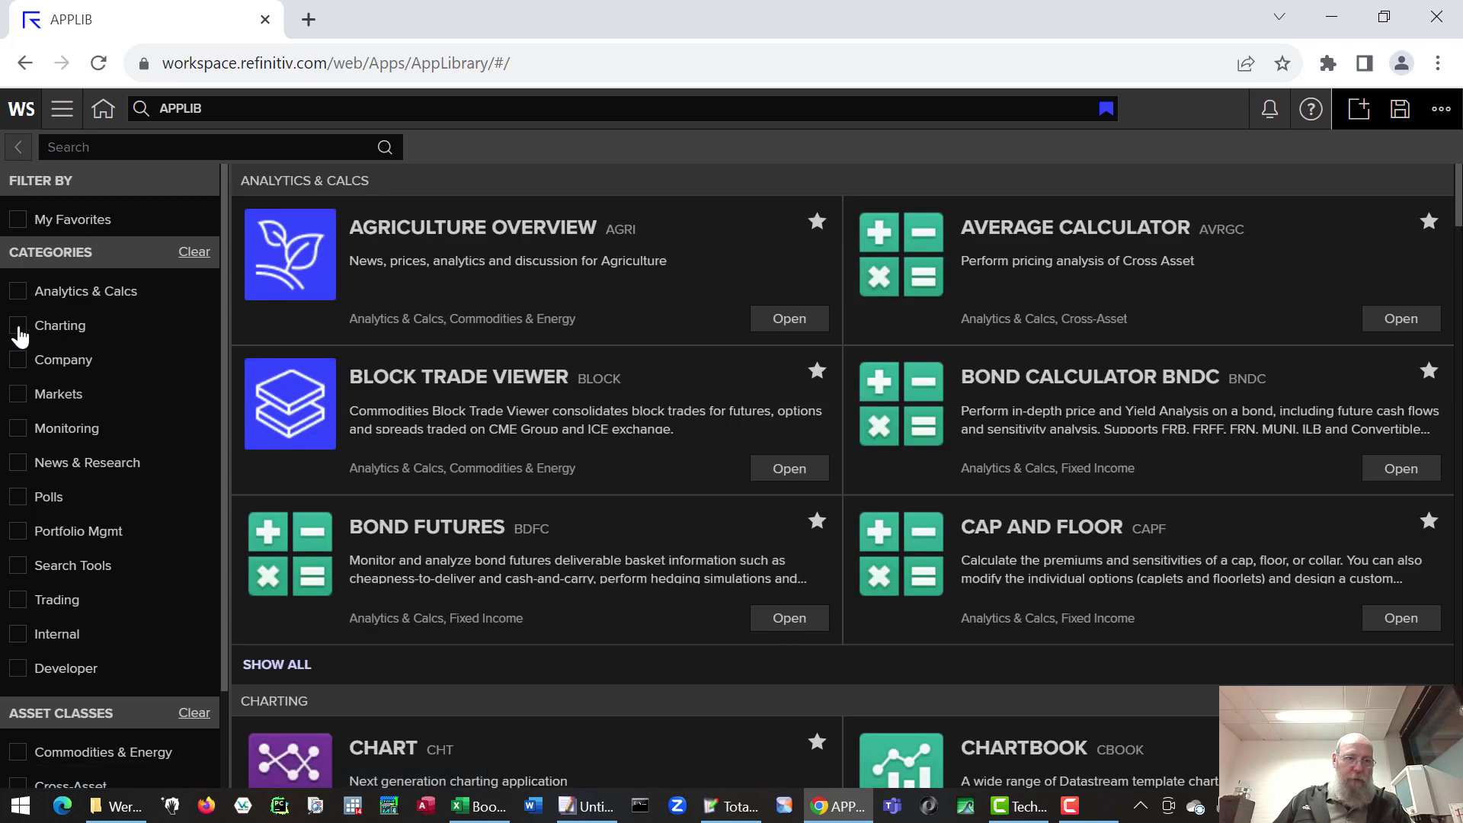
{"action": "left_click", "coordinate": [21, 327]}
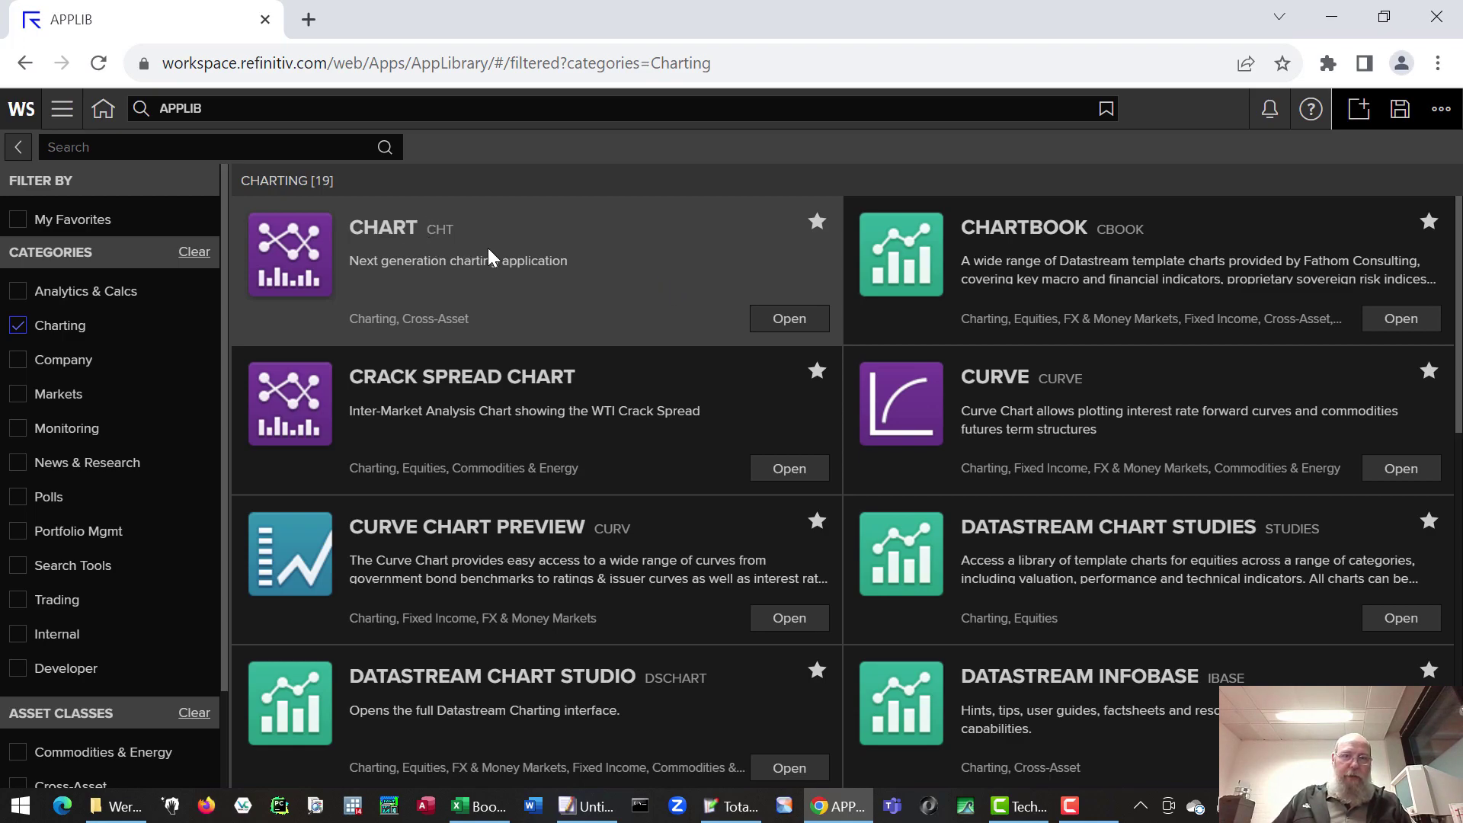
{"action": "left_click", "coordinate": [784, 319]}
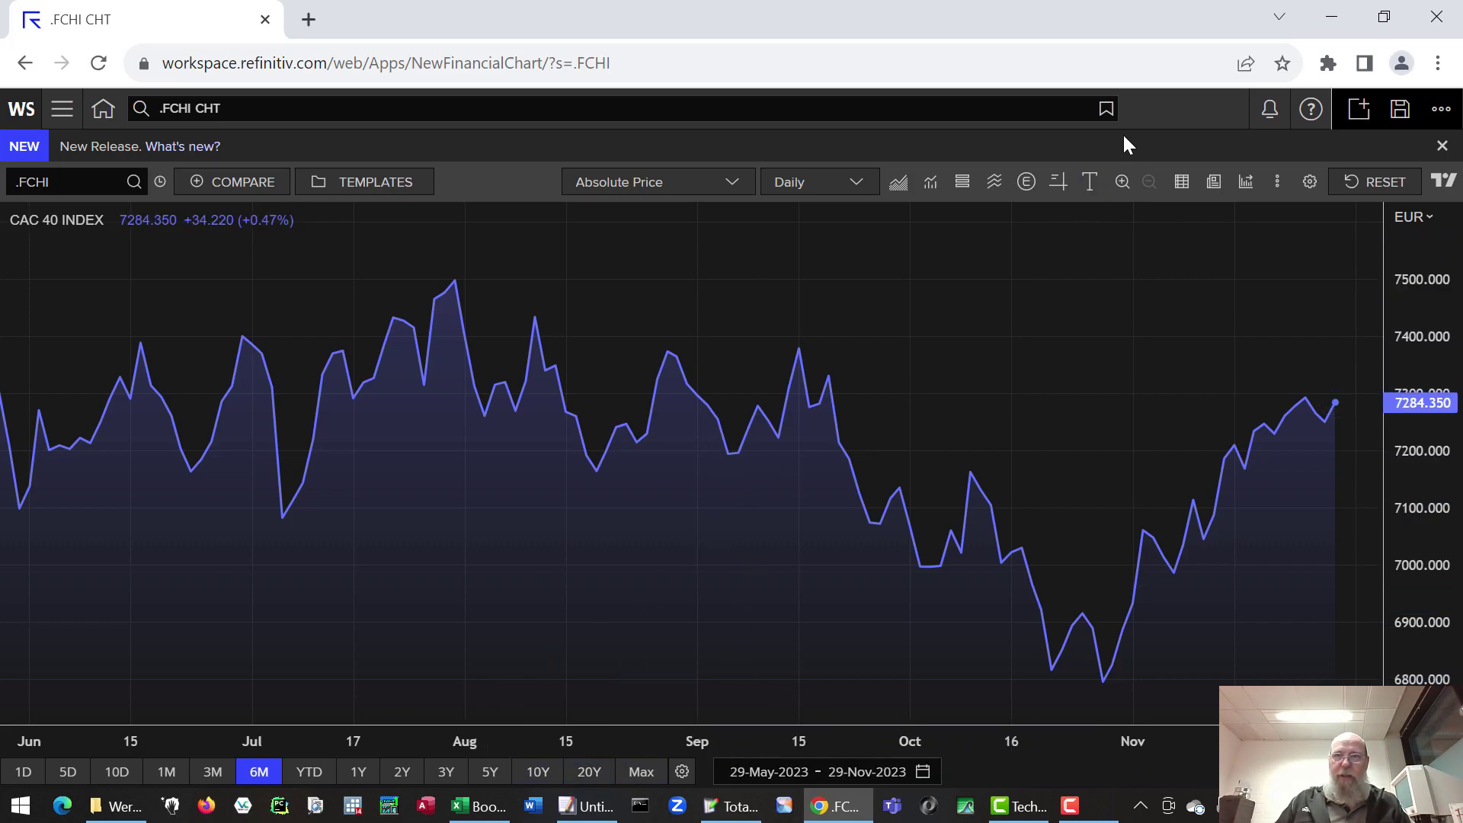
- Close the browser, minimize Excel, and launch the Refinitiv Workspace desktop application
{"action": "left_click", "coordinate": [1436, 16]}
{"action": "left_click", "coordinate": [1331, 19]}
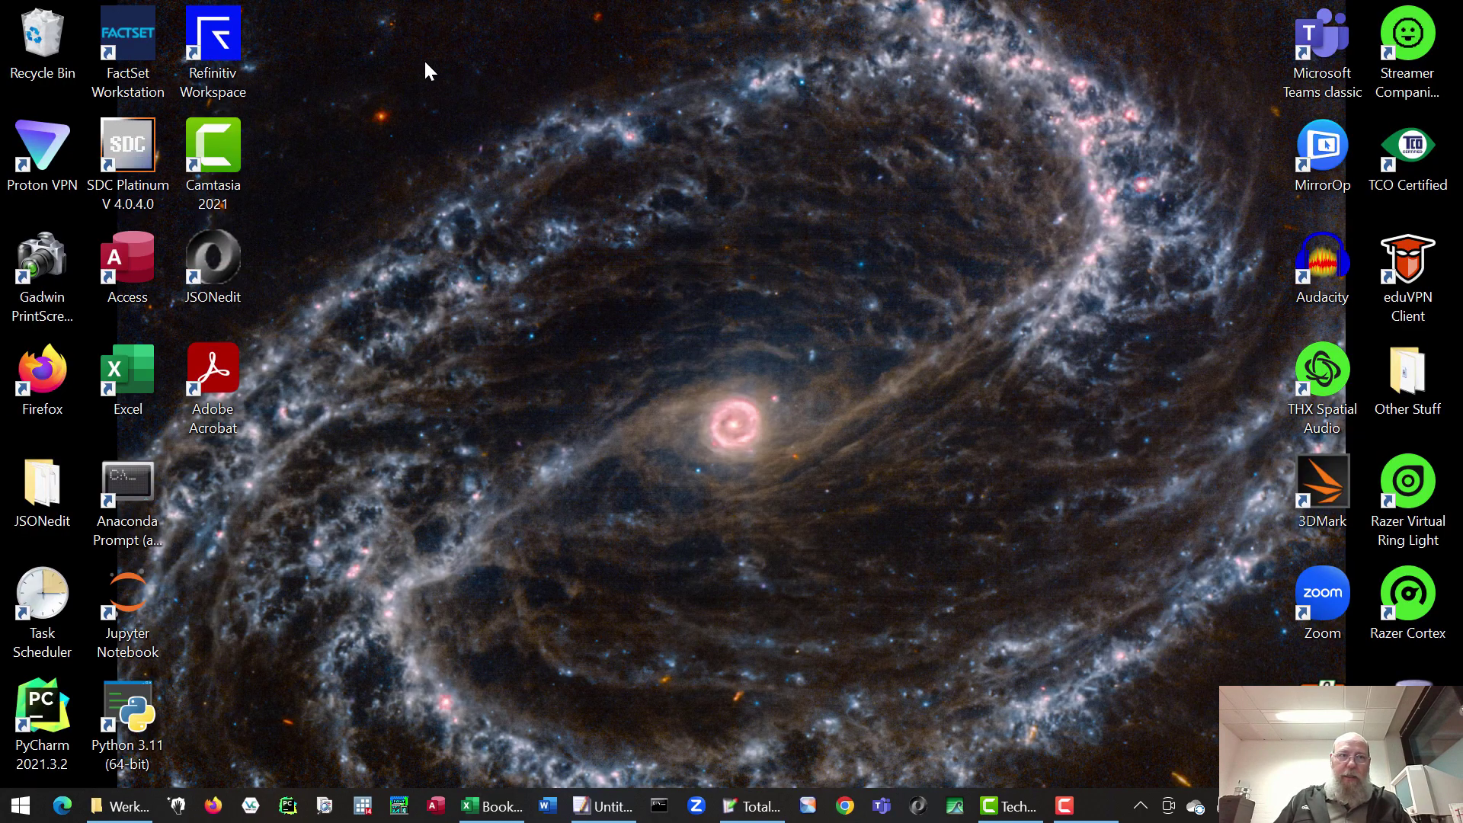
{"action": "double_click", "coordinate": [228, 43]}
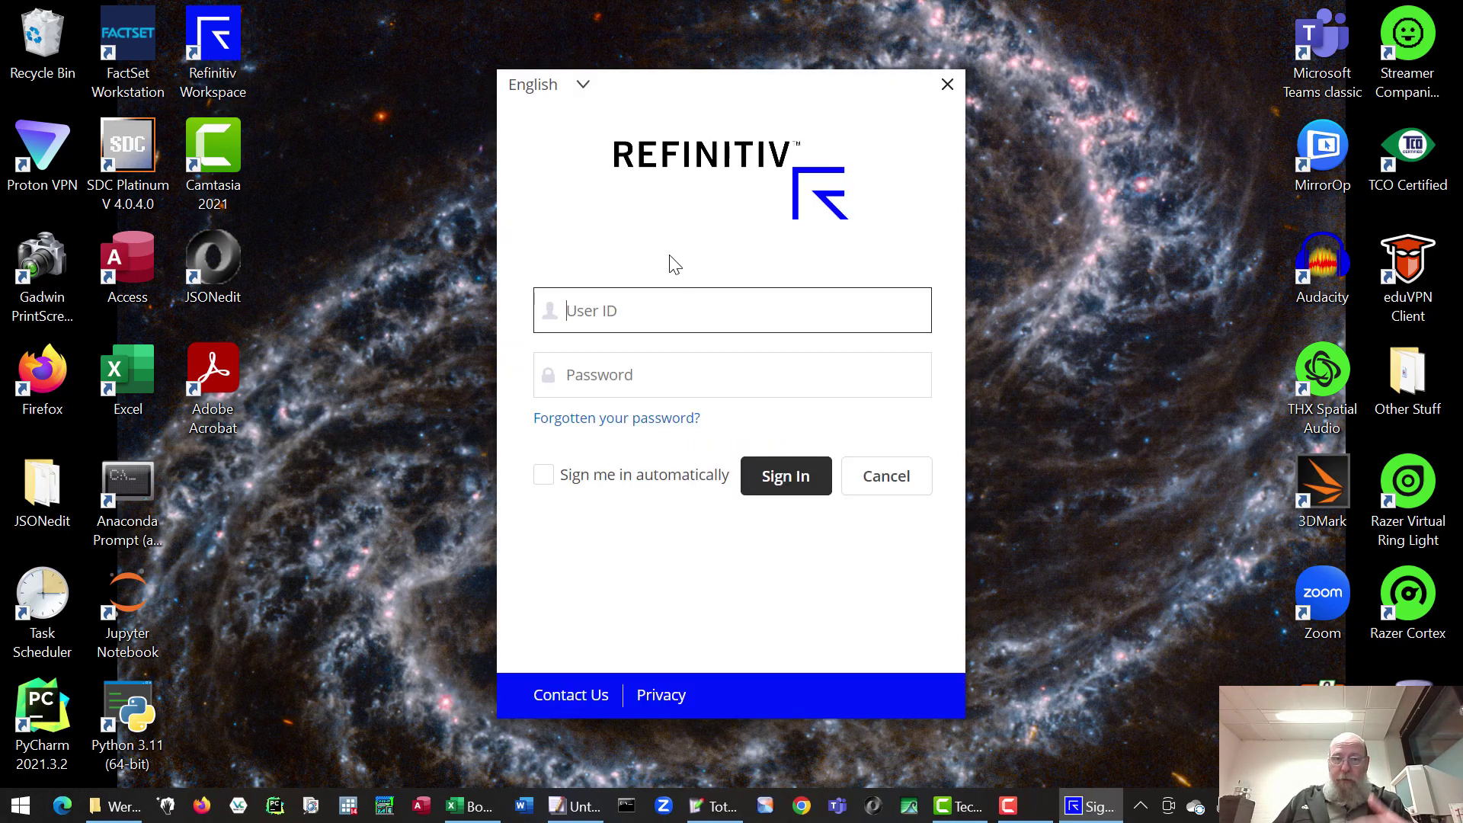
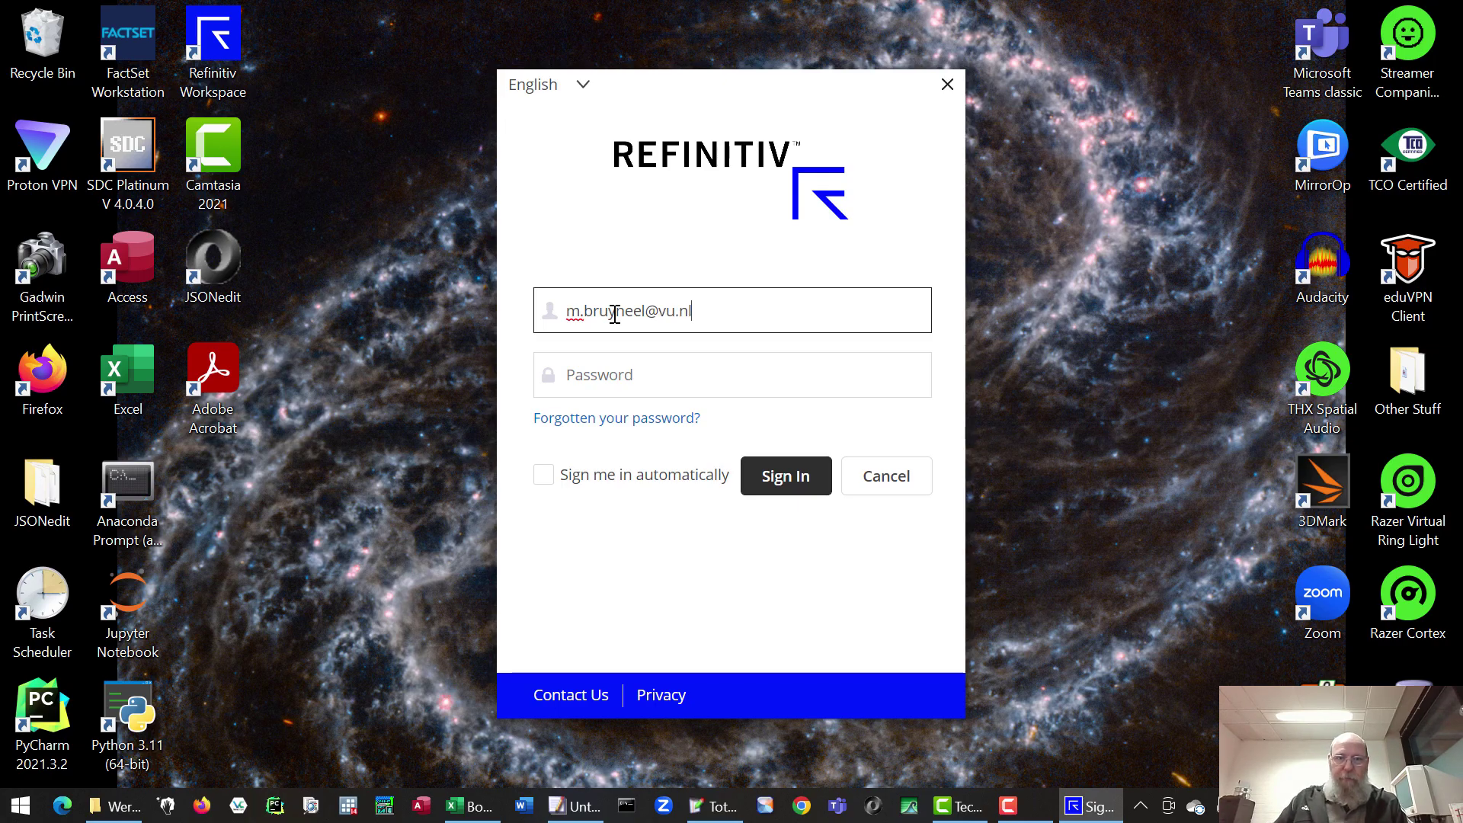
- Sign in to the desktop app with the user ID and password, confirming sign-in on this device
{"action": "left_click", "coordinate": [647, 377]}
{"action": "key", "text": "Return"}
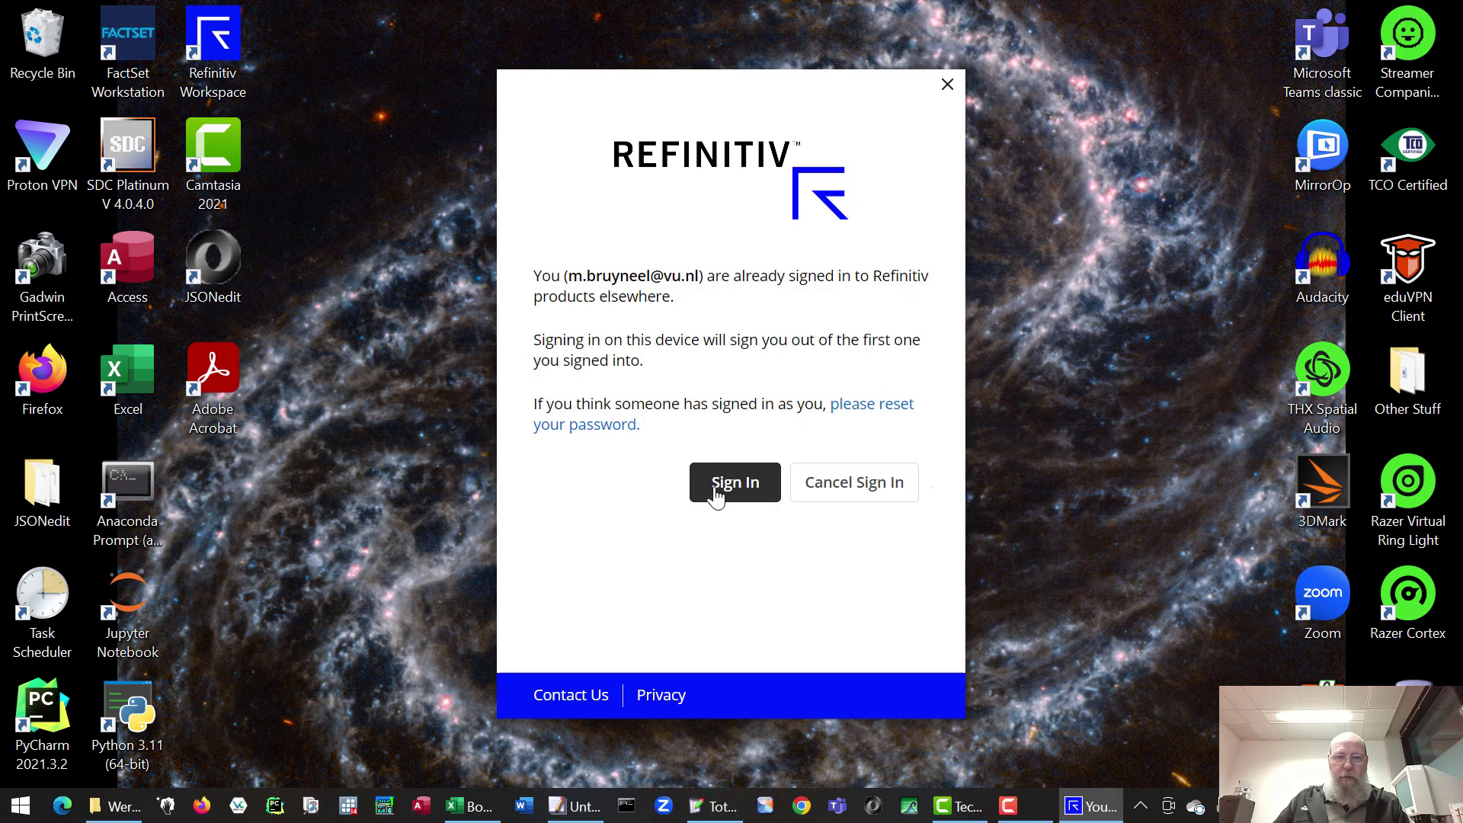
{"action": "left_click", "coordinate": [712, 488]}
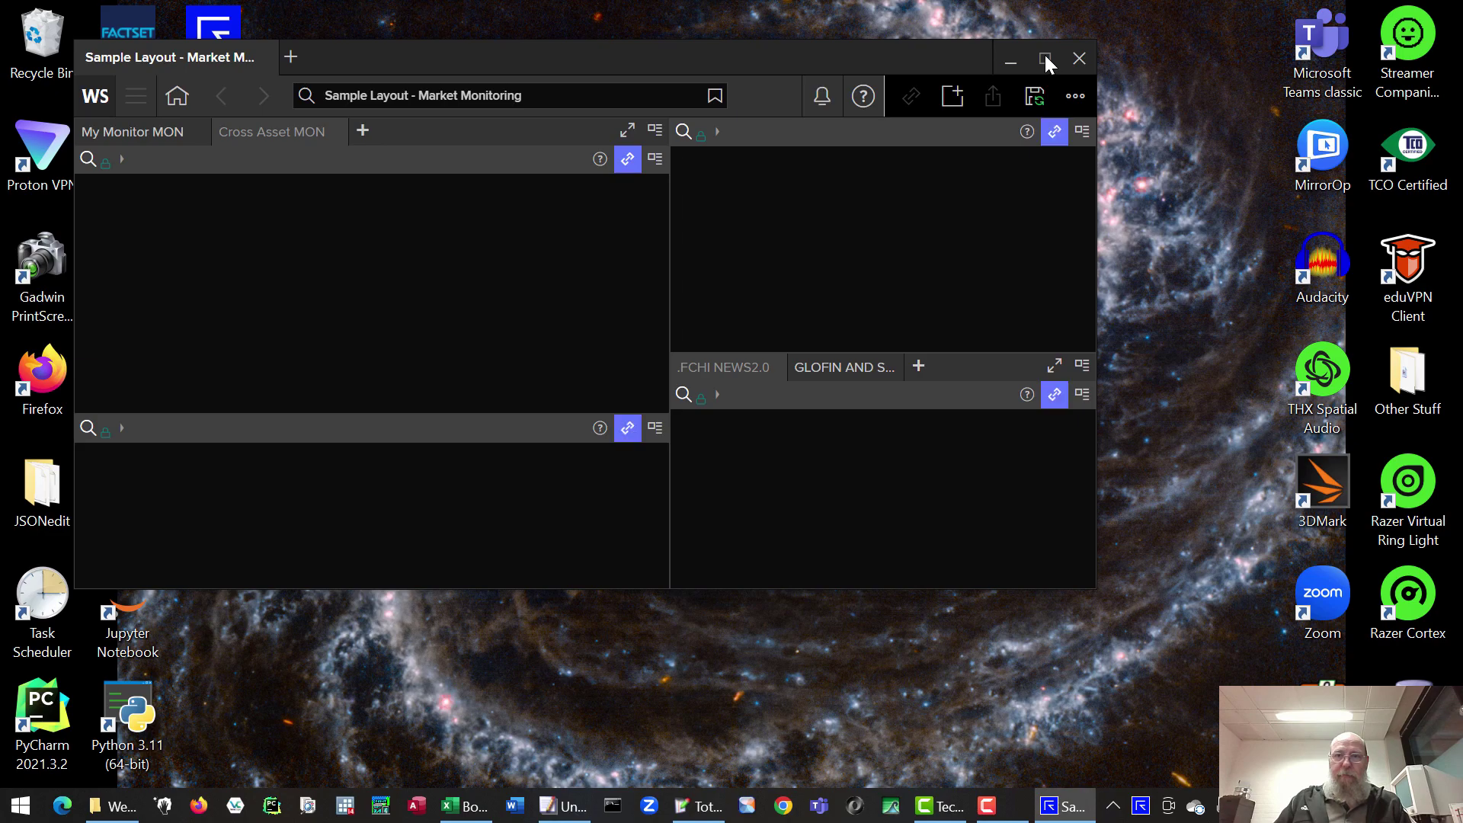
- Maximize the Workspace window so the Market Monitoring layout fills the screen
{"action": "left_click", "coordinate": [1046, 58]}
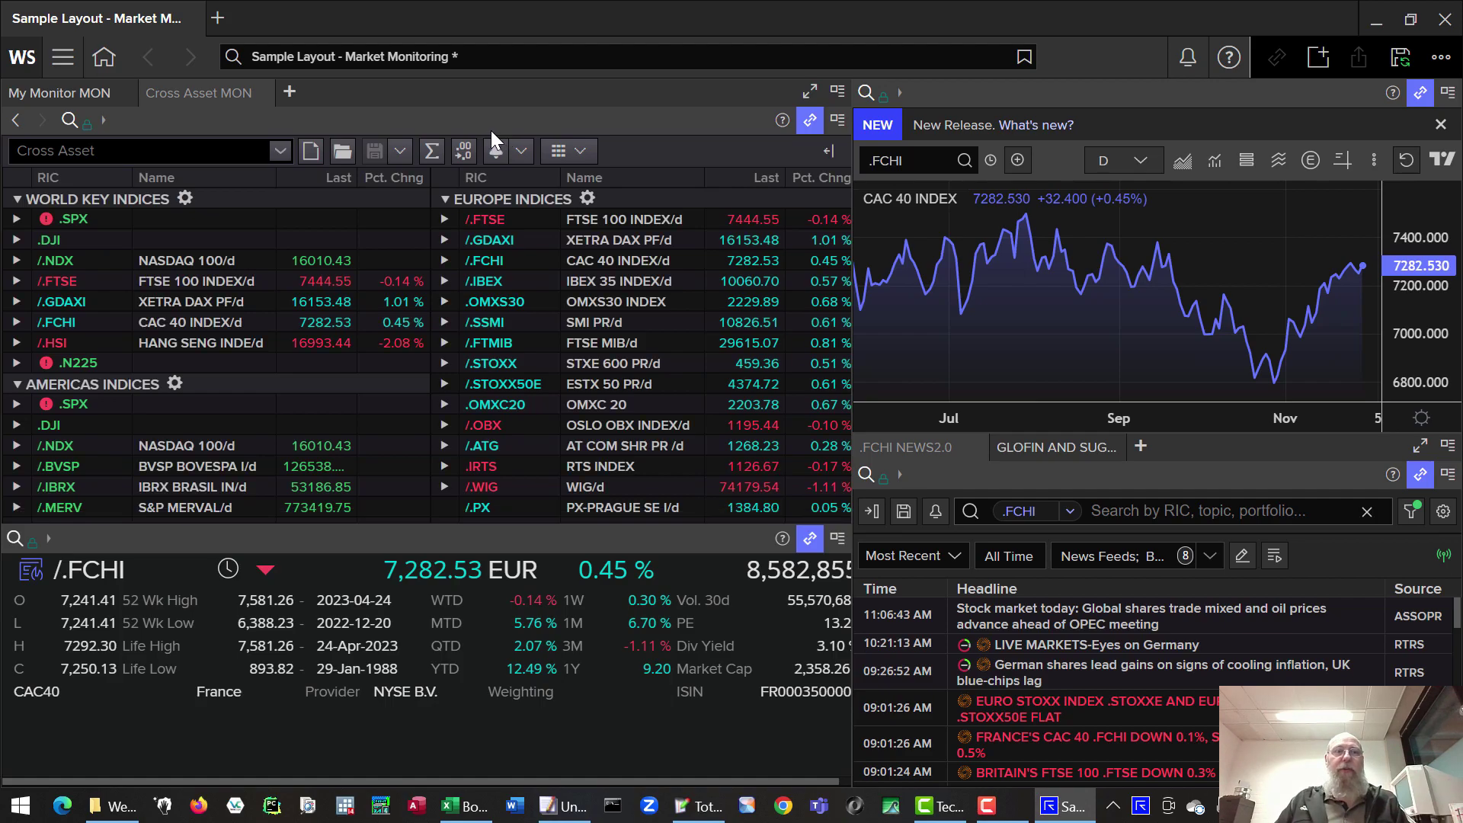
- Search 'microsoft' and open the Microsoft Corp (MSFT.O) company overview
{"action": "left_click", "coordinate": [512, 53]}
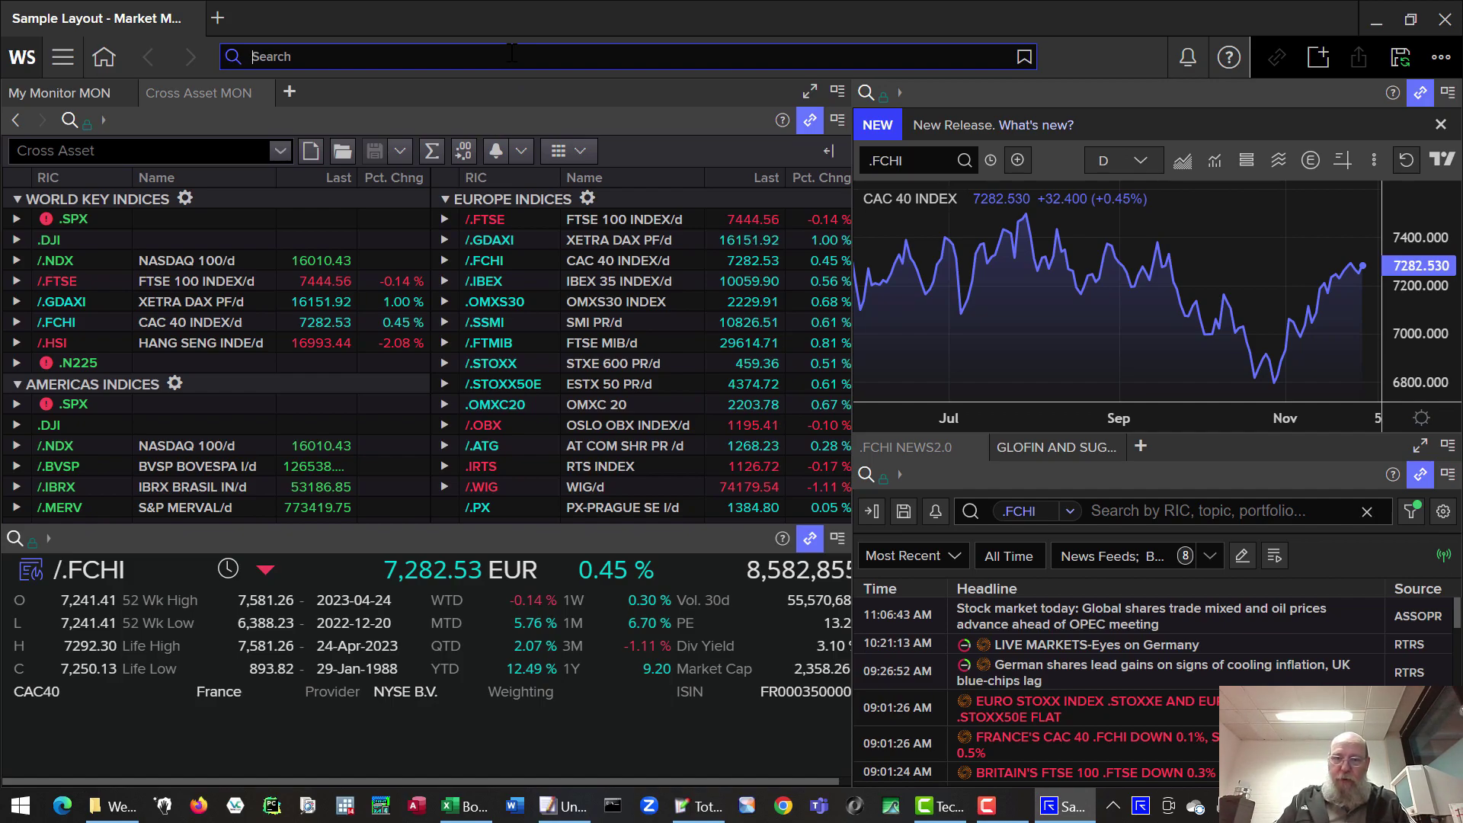
{"action": "type", "text": "mi"}
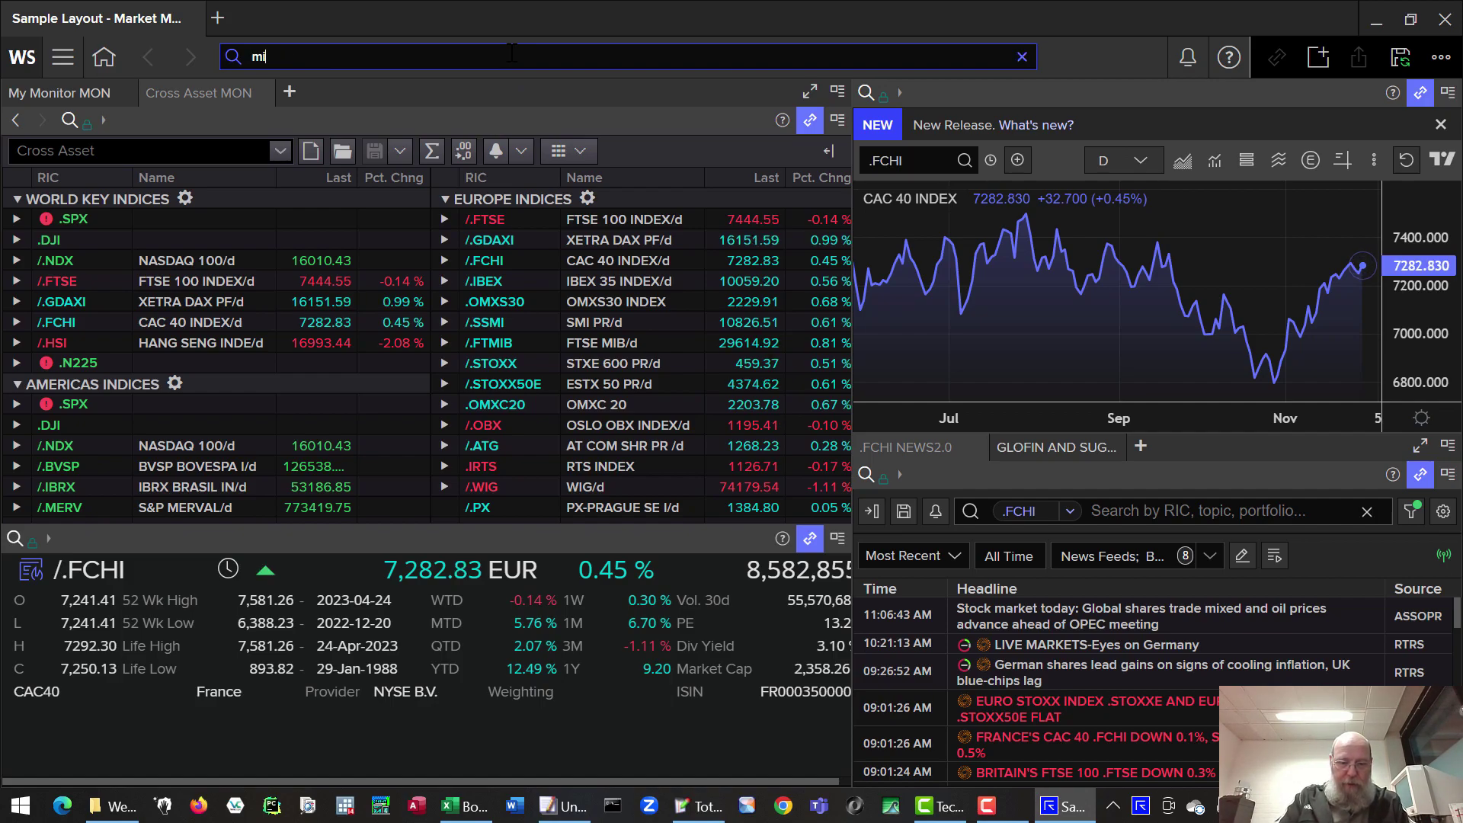
{"action": "type", "text": "crosoft"}
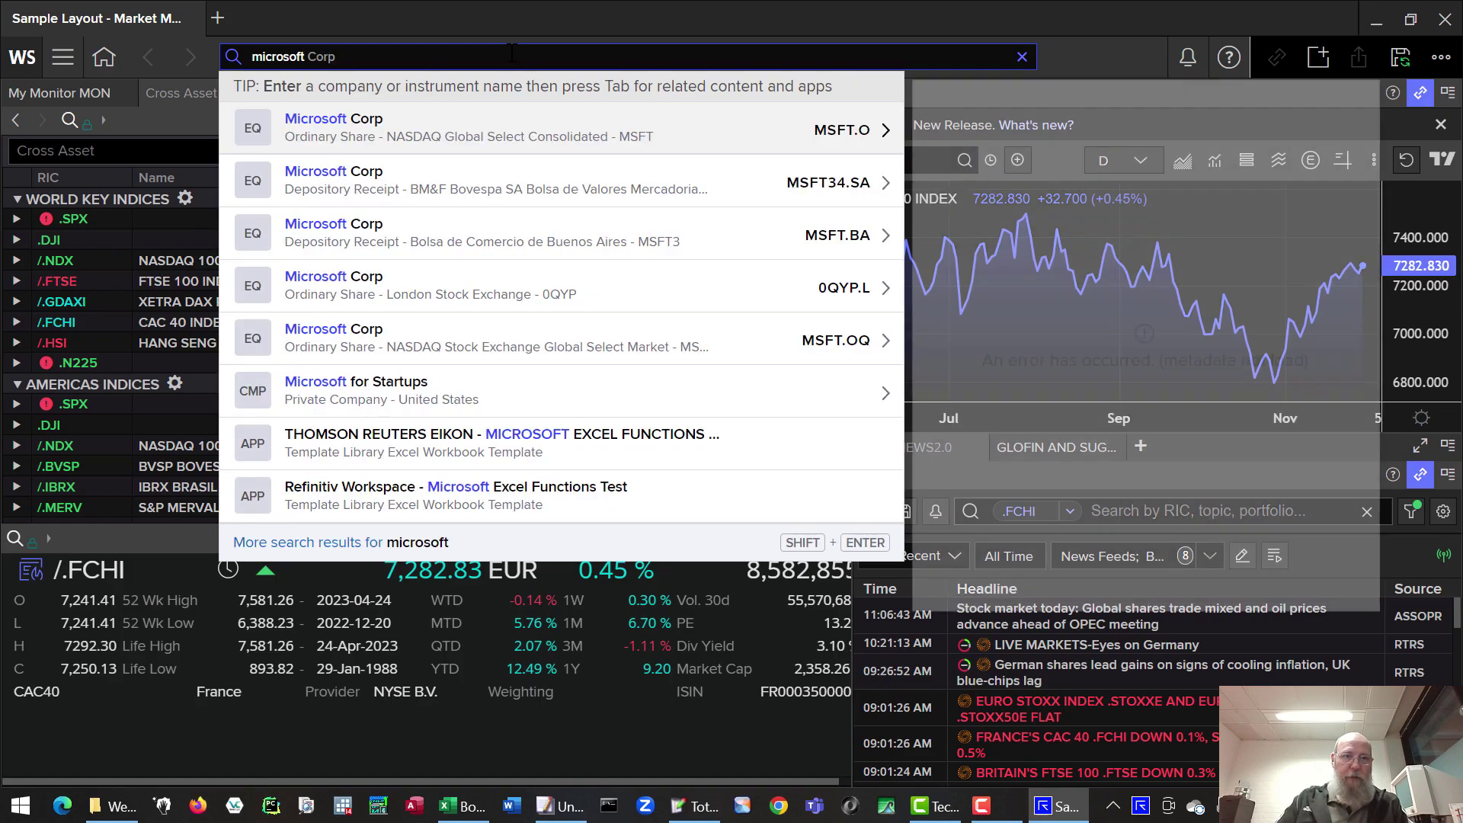
{"action": "left_click", "coordinate": [427, 118]}
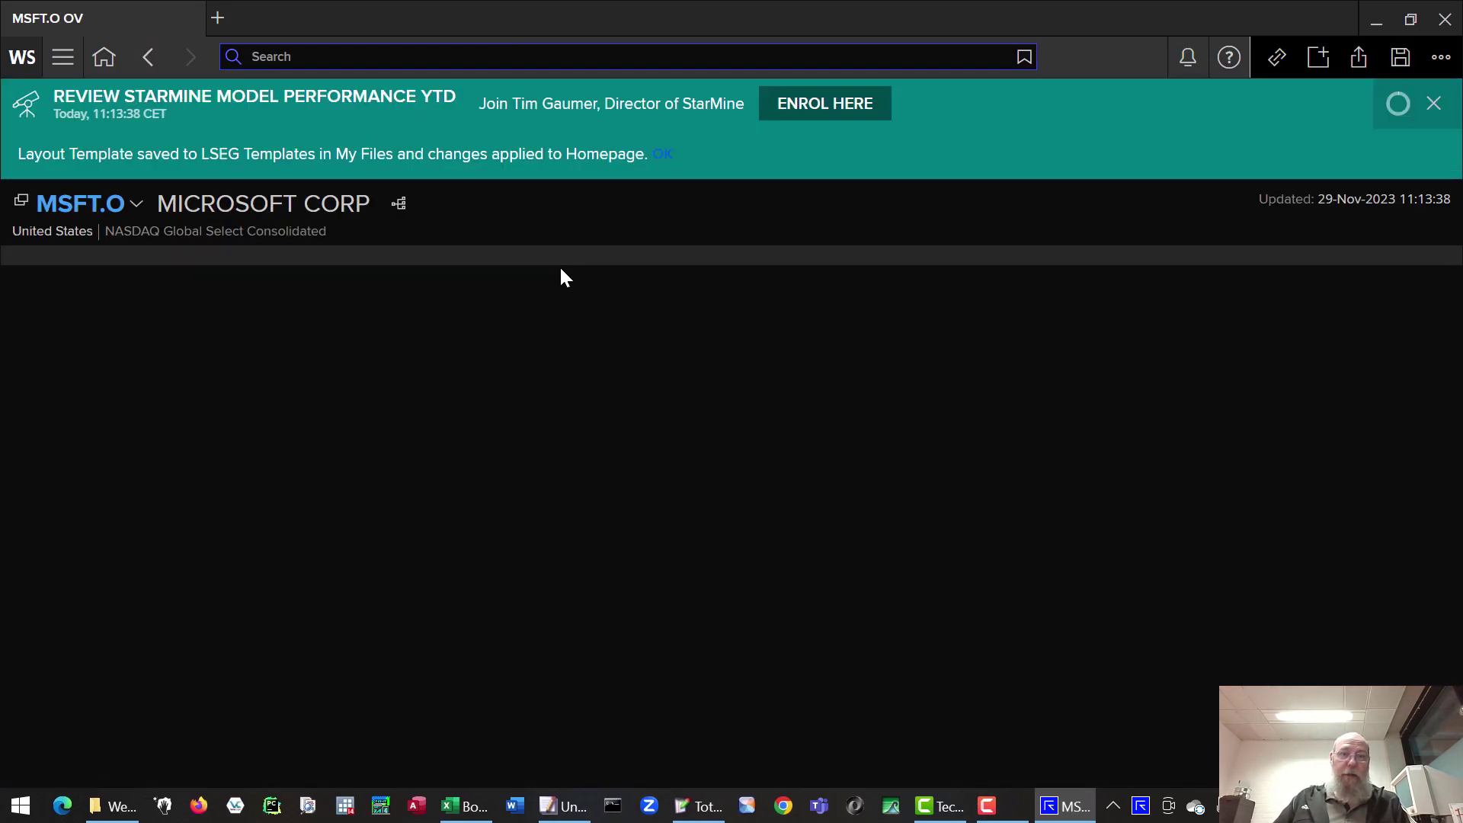
{"action": "mouse_move", "coordinate": [555, 279]}
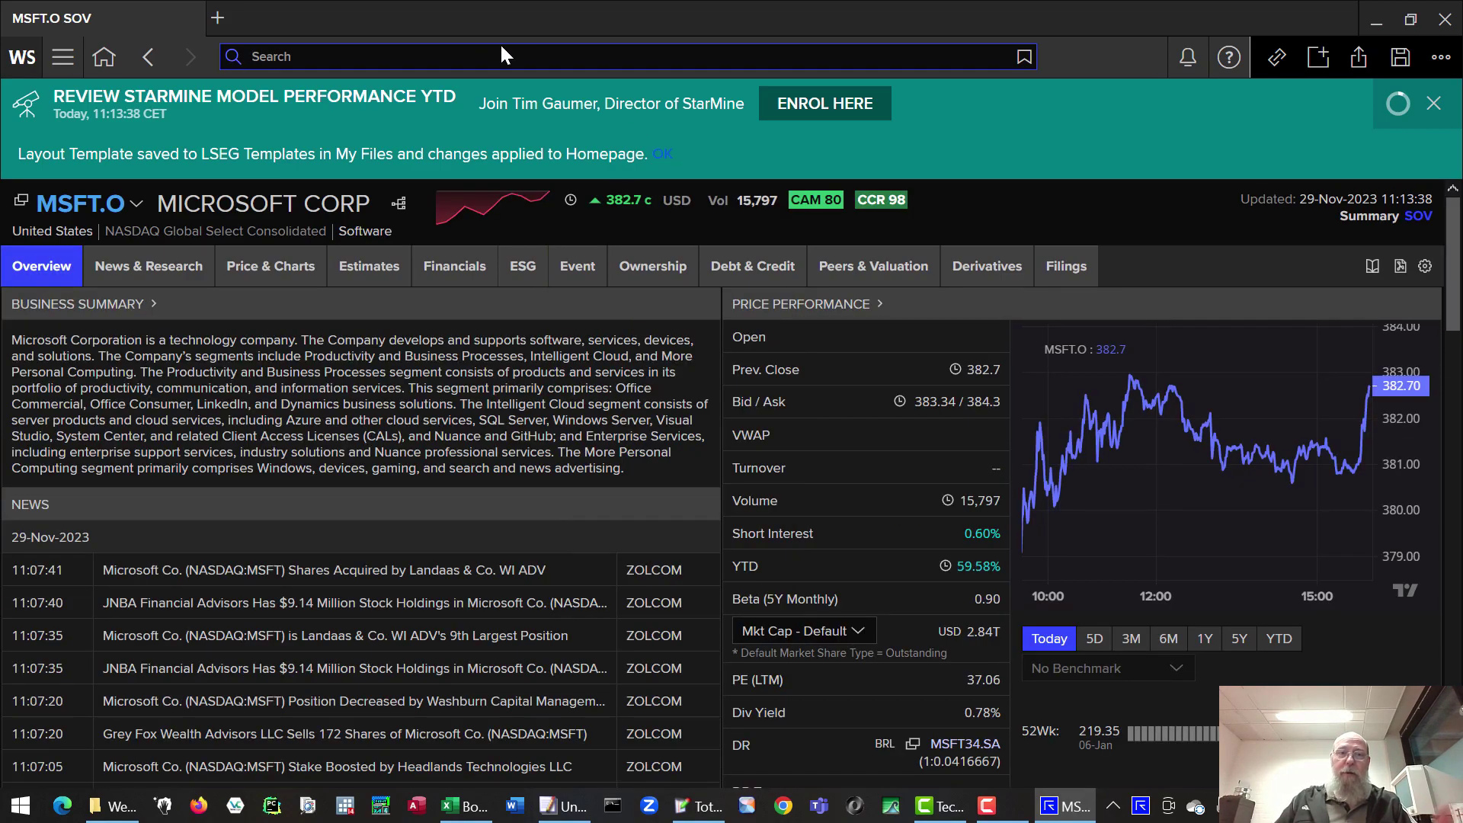
{"action": "left_click", "coordinate": [424, 58]}
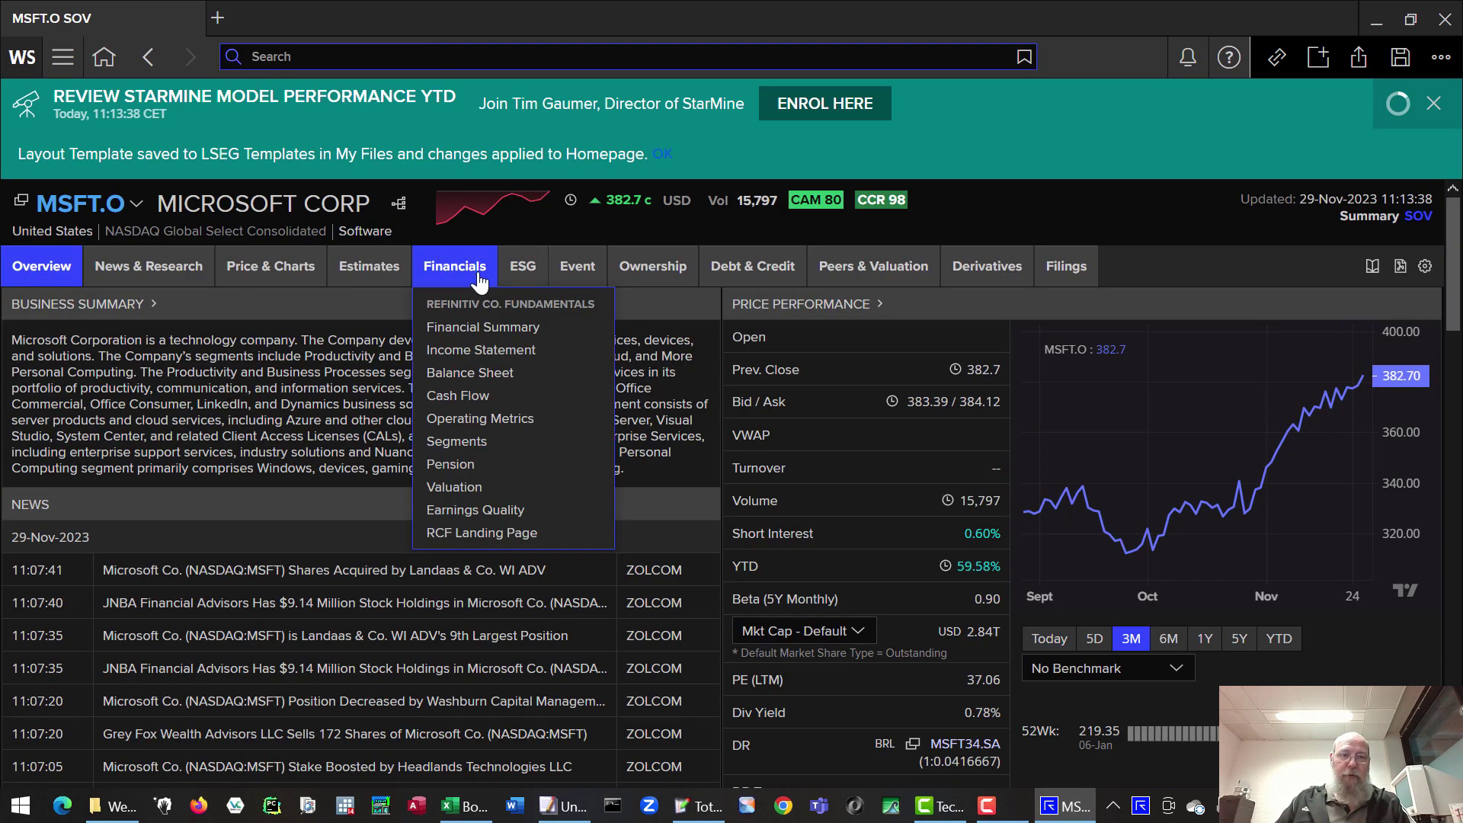
{"action": "mouse_move", "coordinate": [670, 281]}
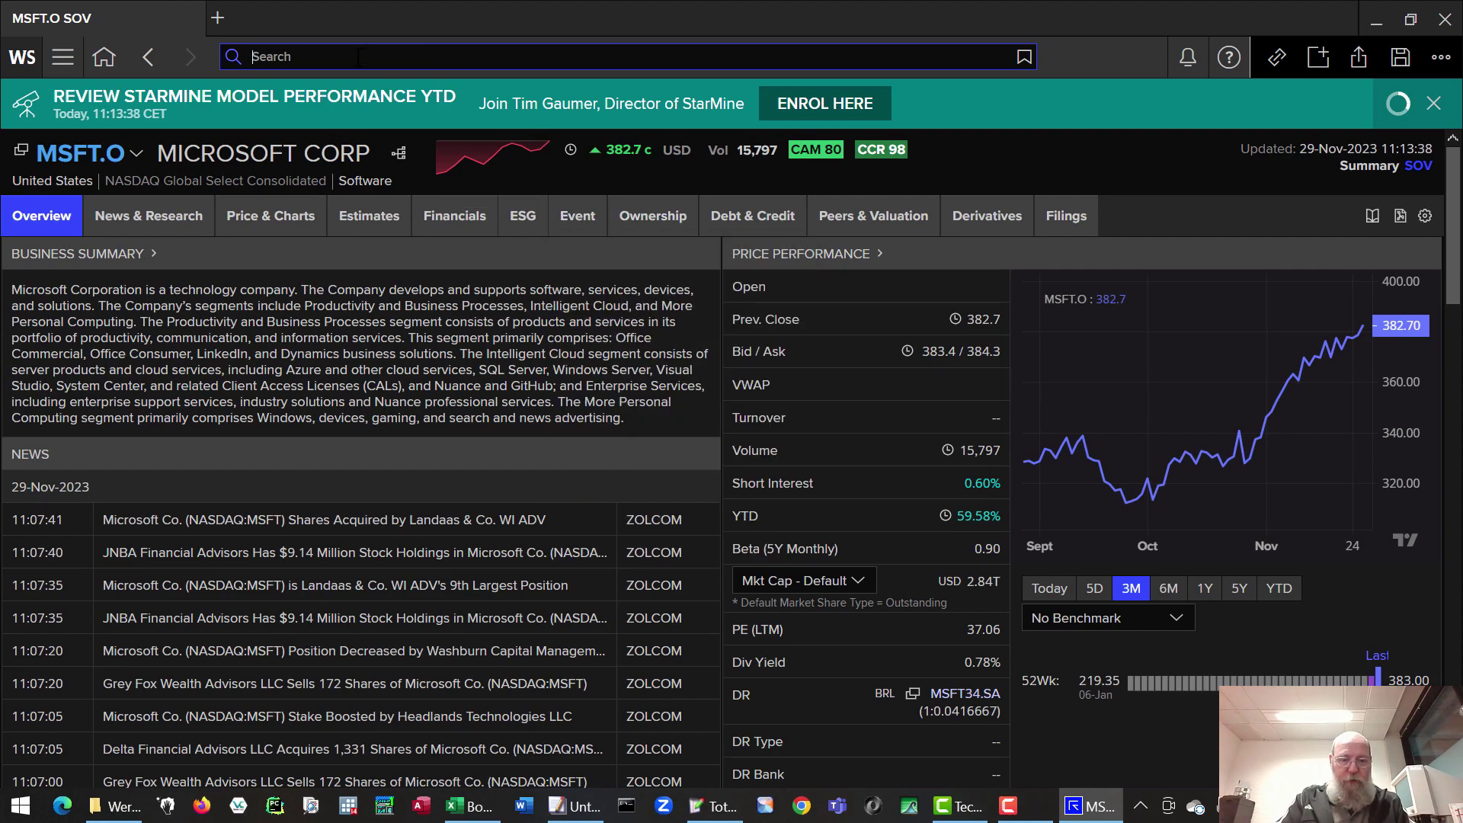
- Open the Screener app via search 'screener' and view its Universe options
{"action": "type", "text": "sc"}
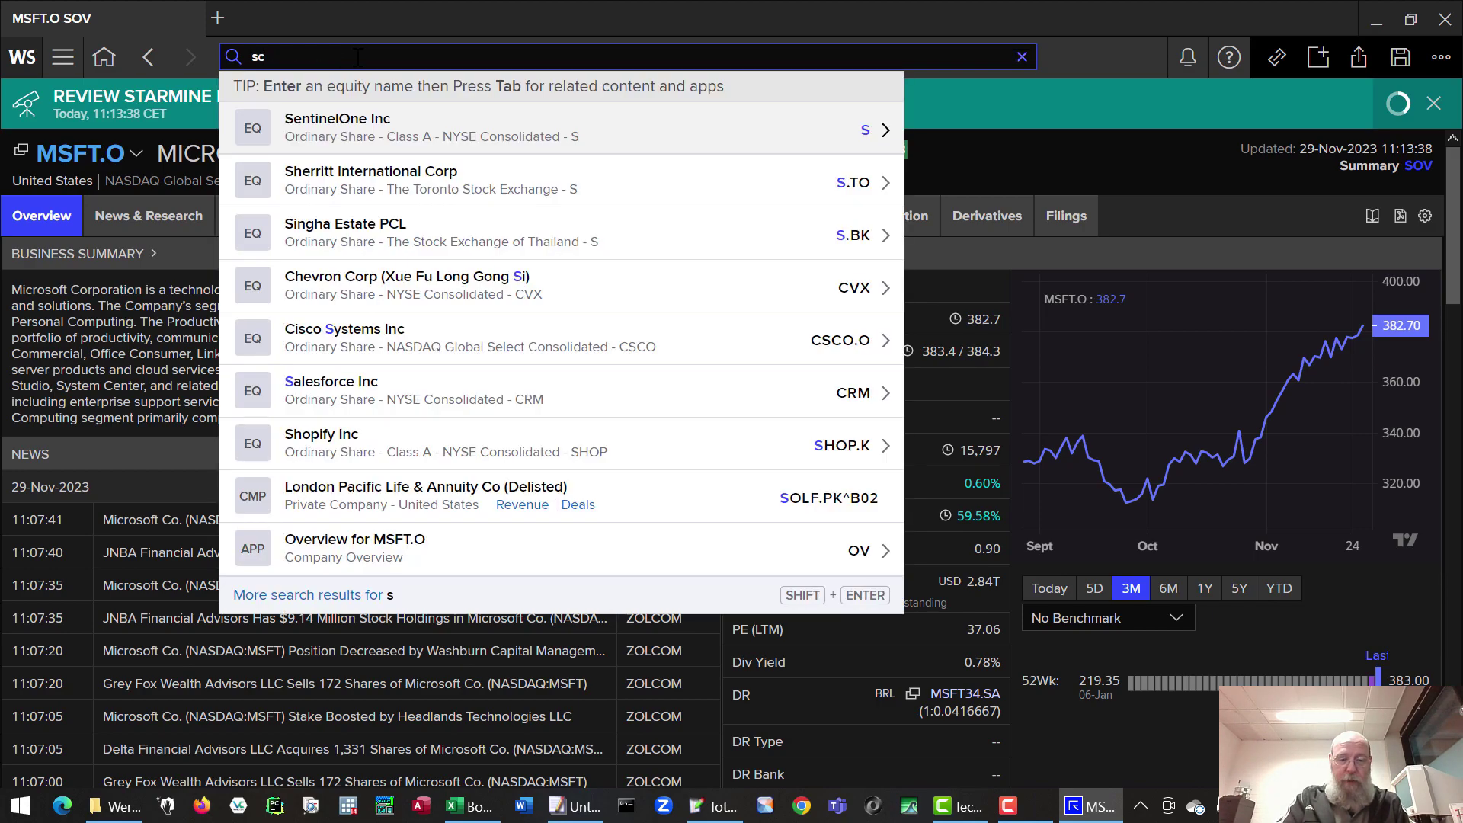
{"action": "type", "text": "reener"}
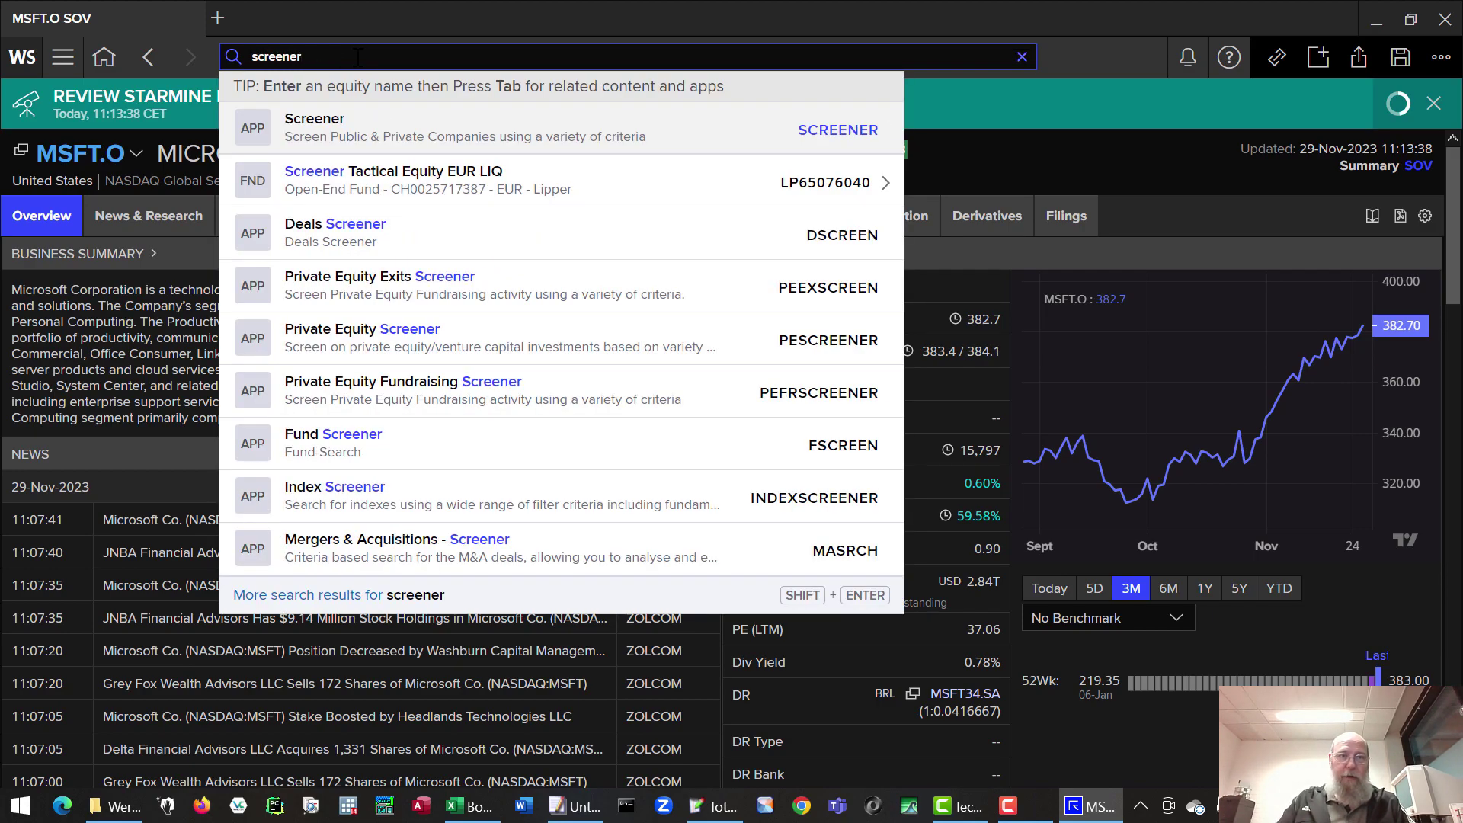
{"action": "left_click", "coordinate": [253, 135]}
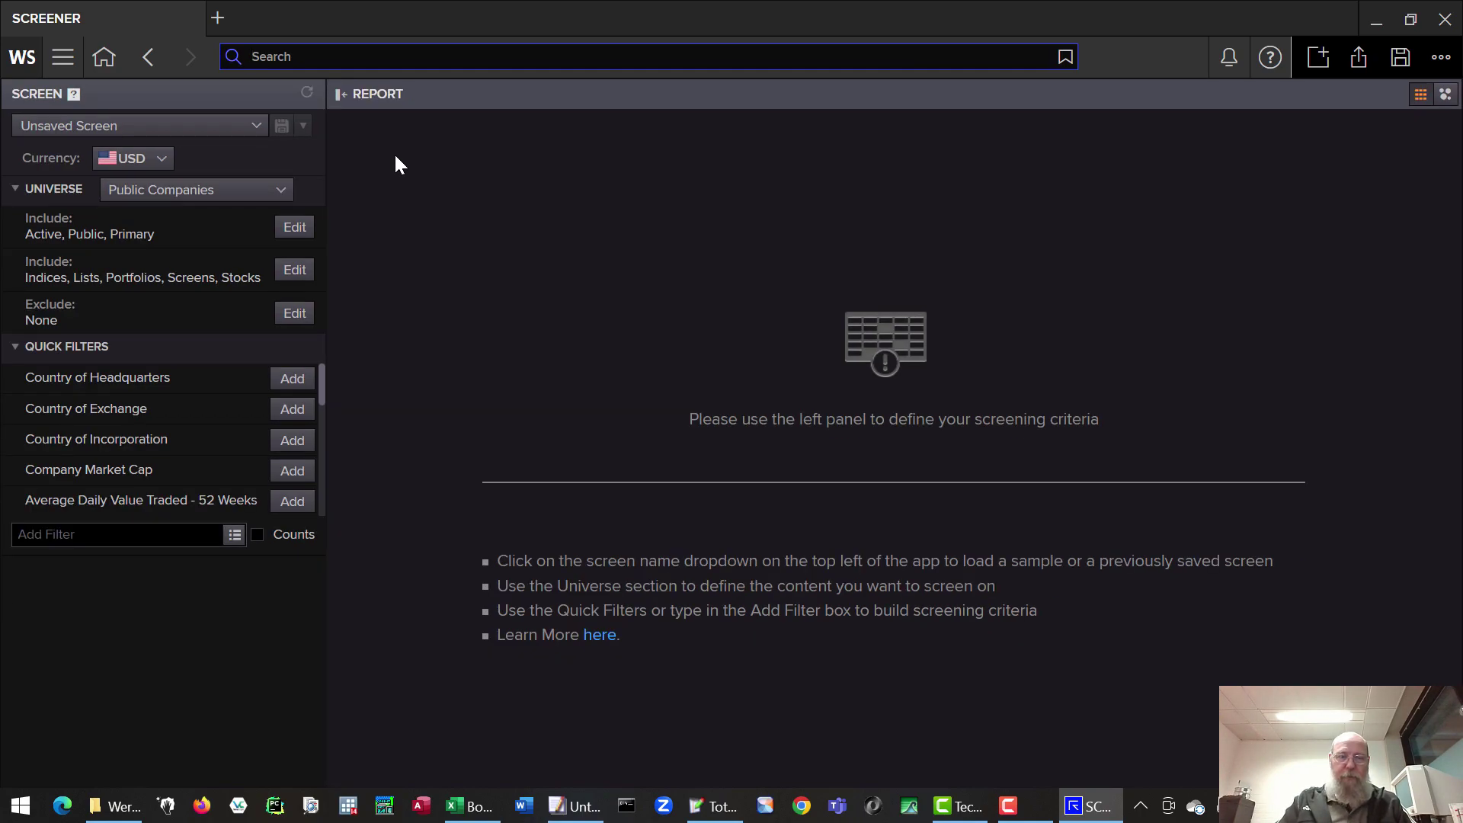
{"action": "left_click", "coordinate": [256, 192]}
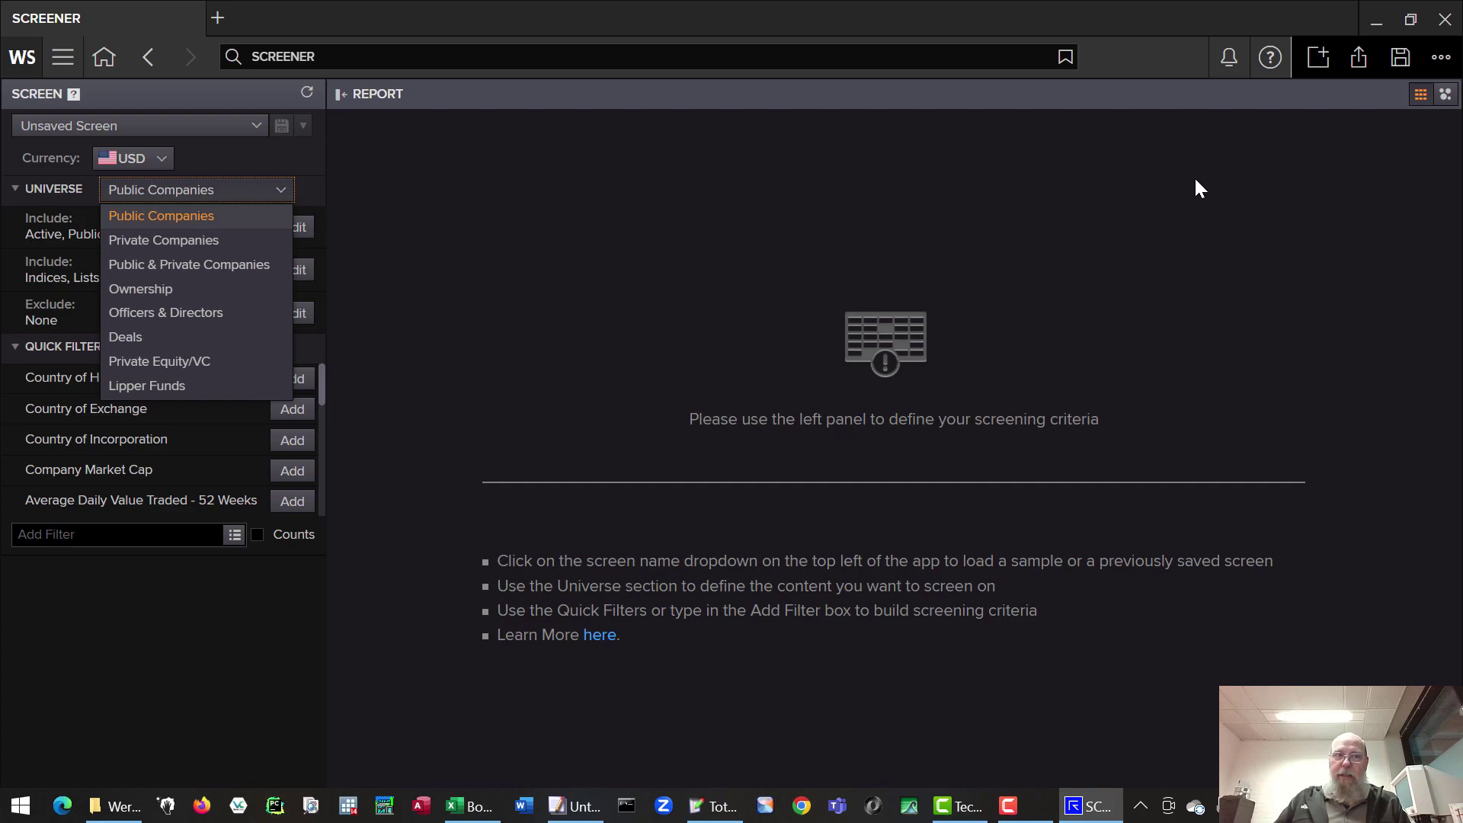
- Close the Screener and sign in to the Refinitiv add-in from Excel's Refinitiv tab
{"action": "left_click", "coordinate": [1445, 18]}
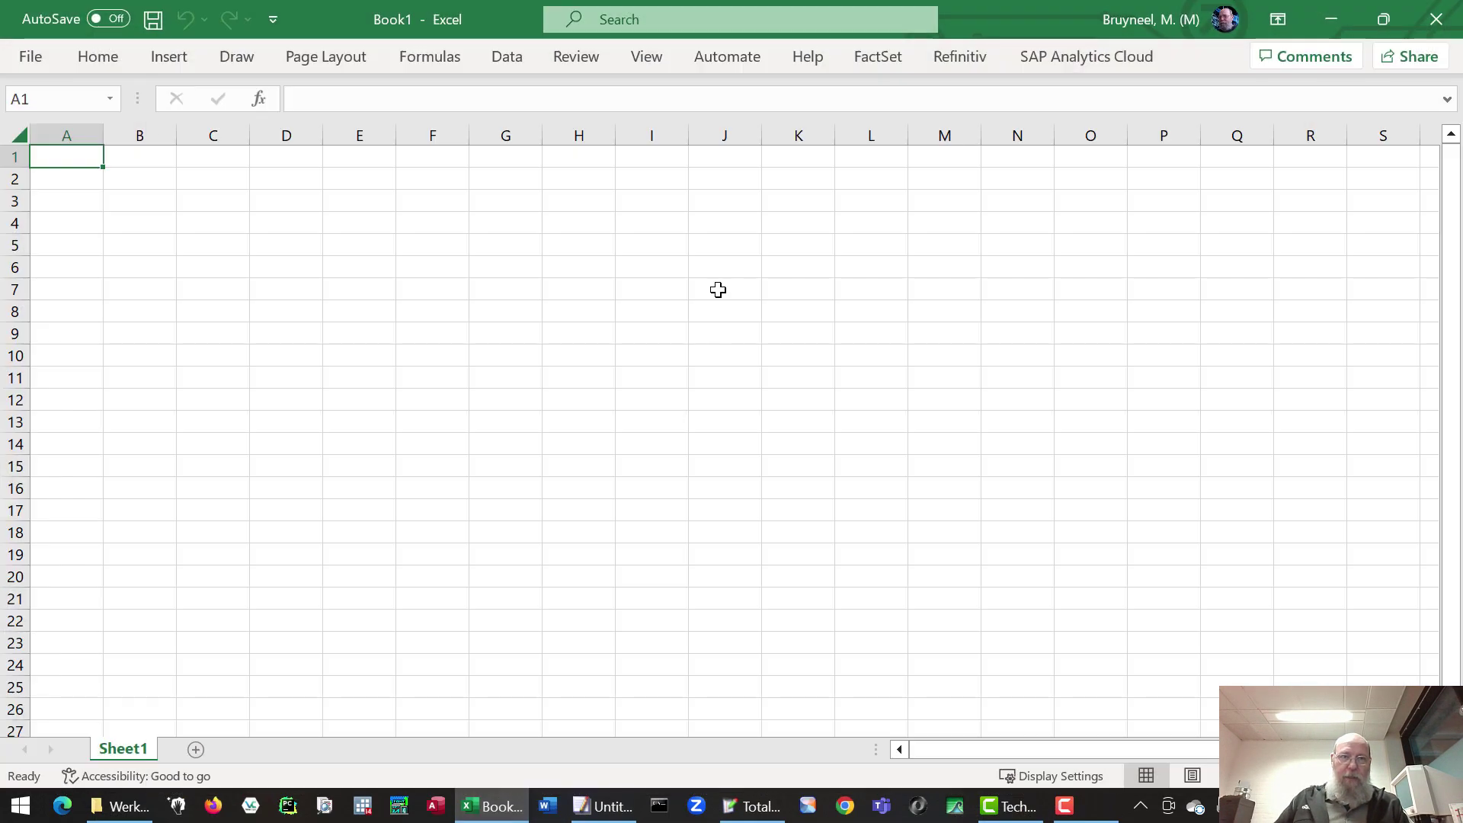
{"action": "left_click", "coordinate": [957, 61]}
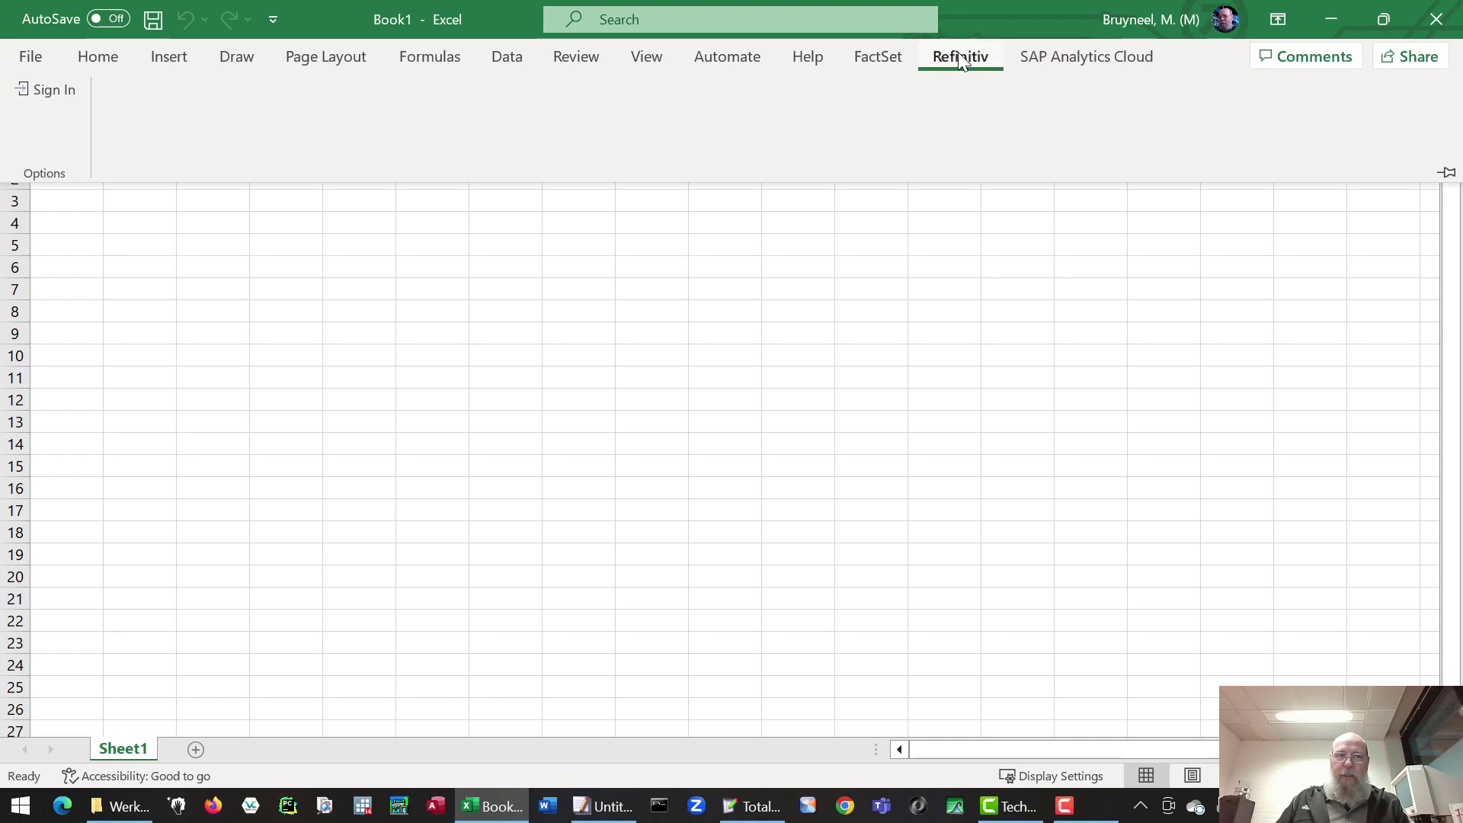
{"action": "left_click", "coordinate": [55, 91]}
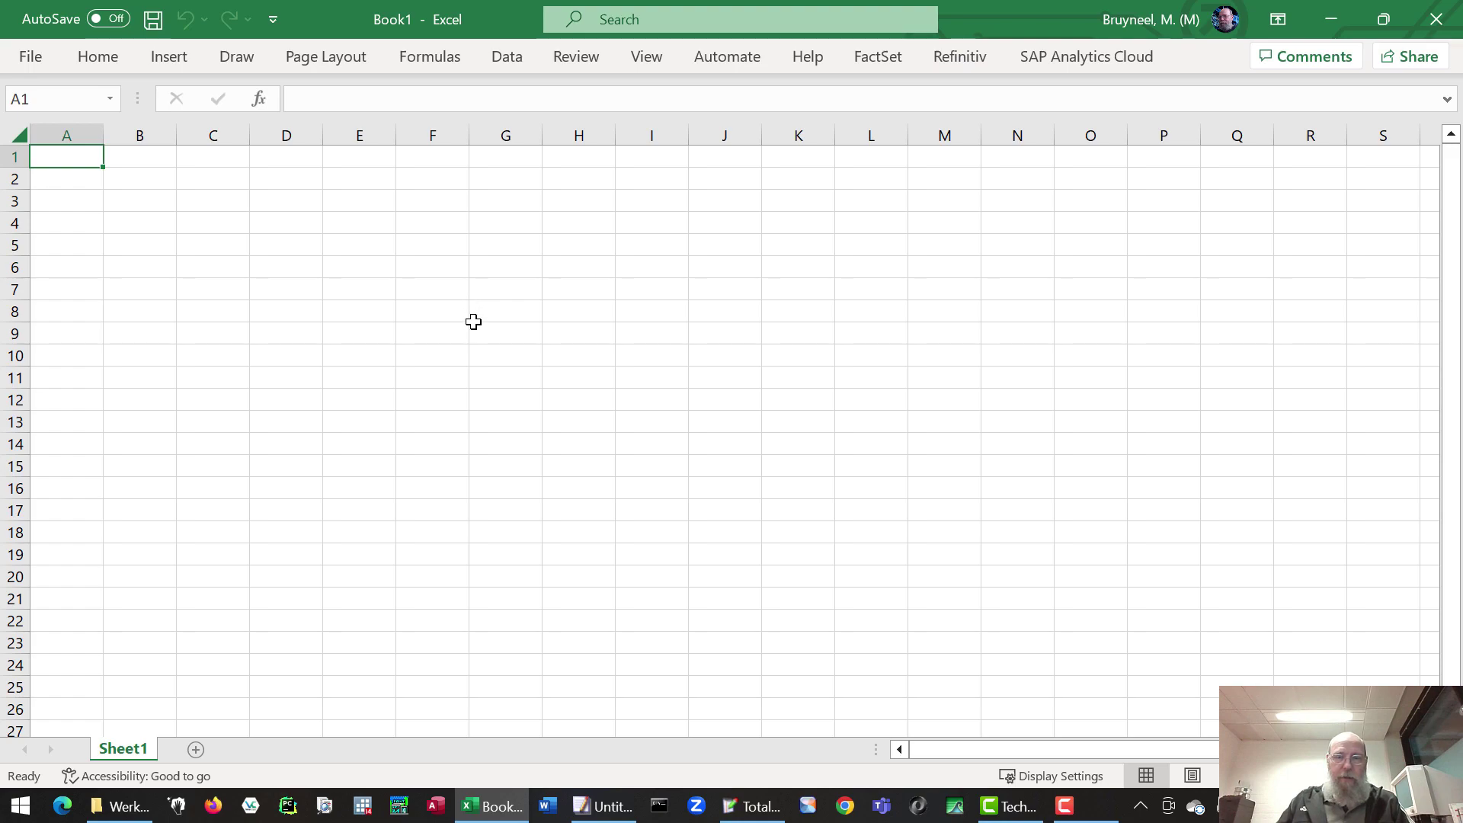
{"action": "left_click", "coordinate": [965, 55]}
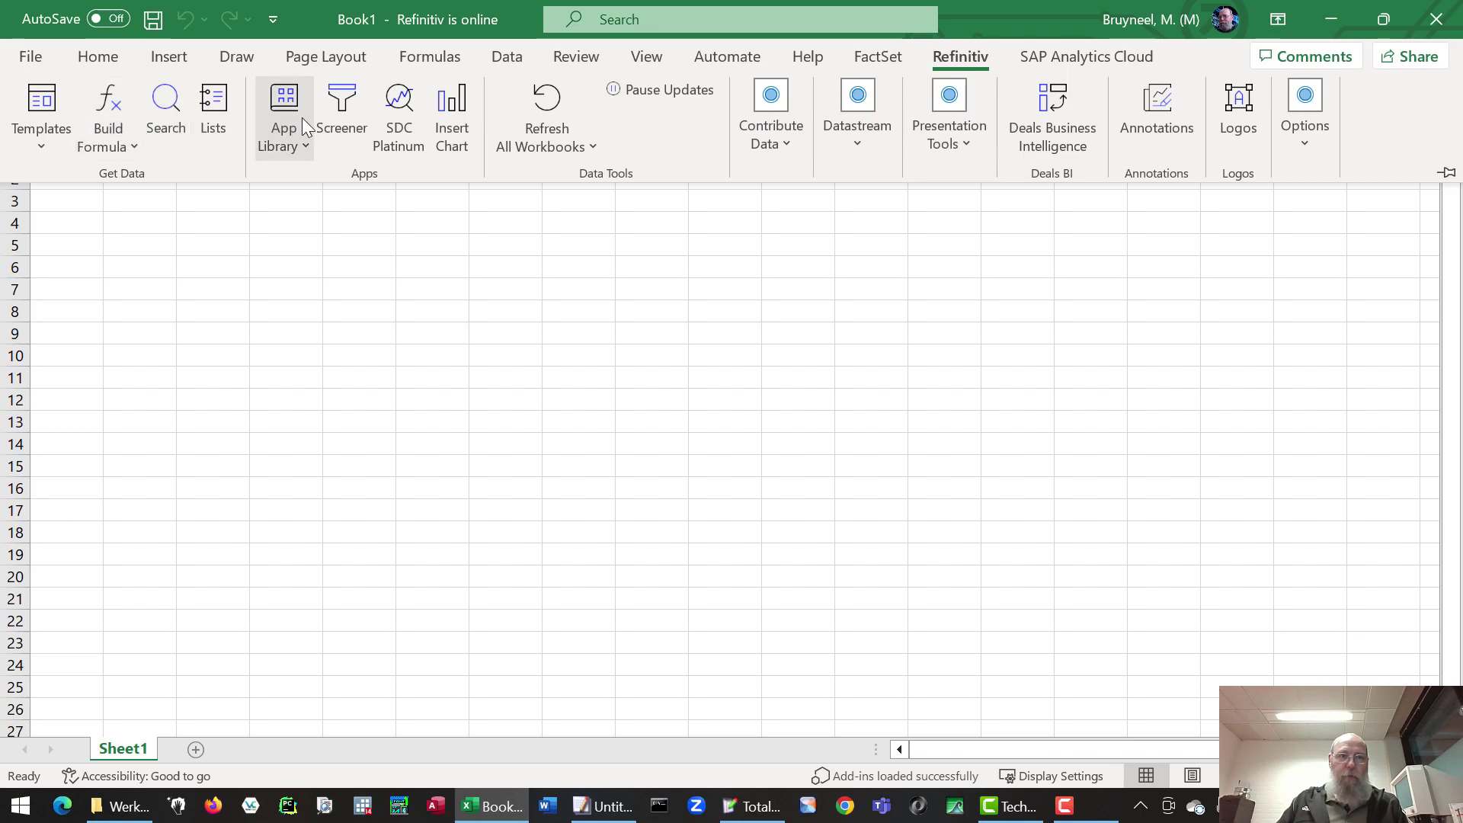
{"action": "left_click", "coordinate": [341, 118]}
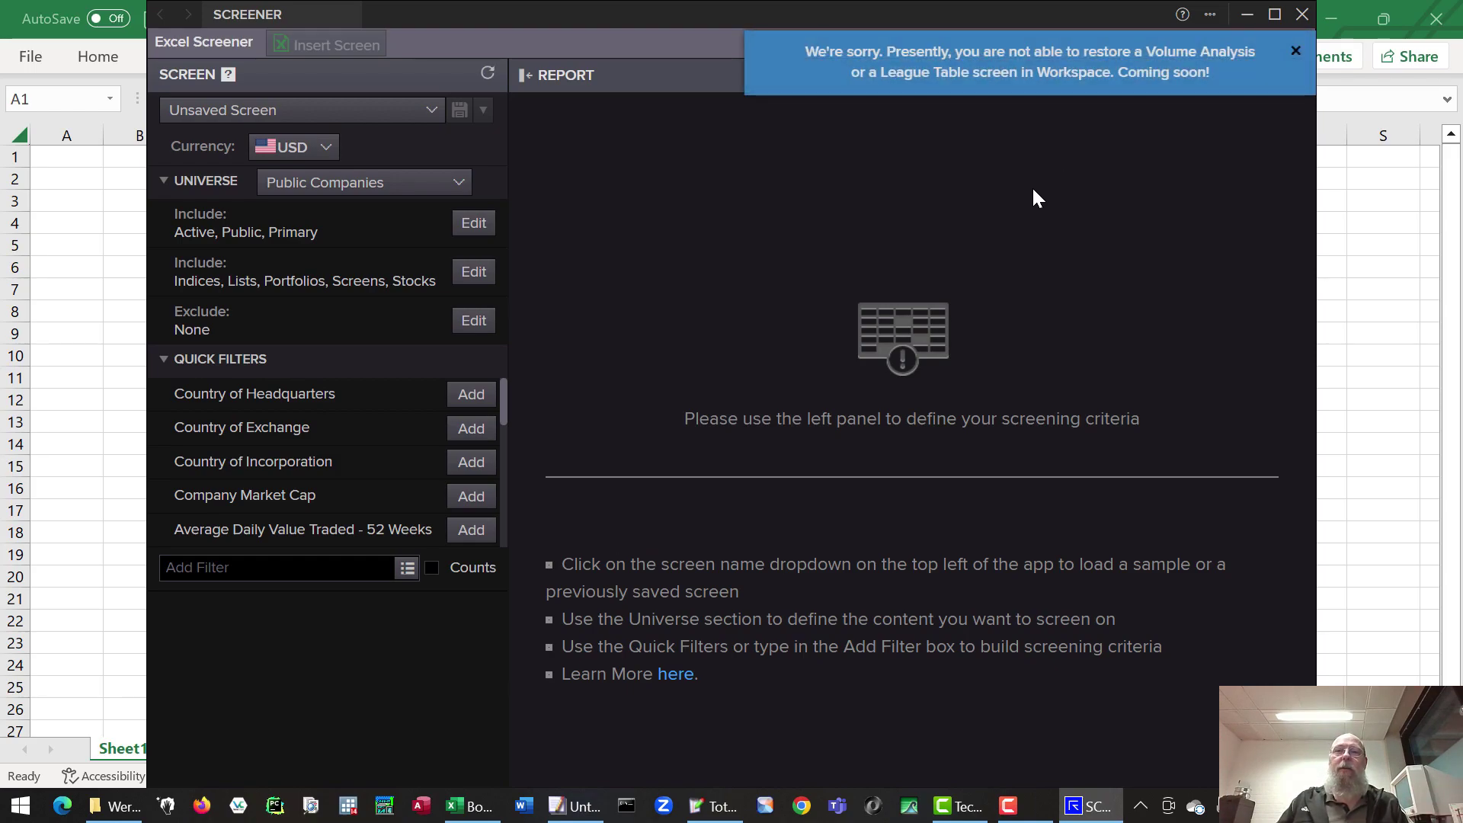
{"action": "left_click", "coordinate": [1303, 15]}
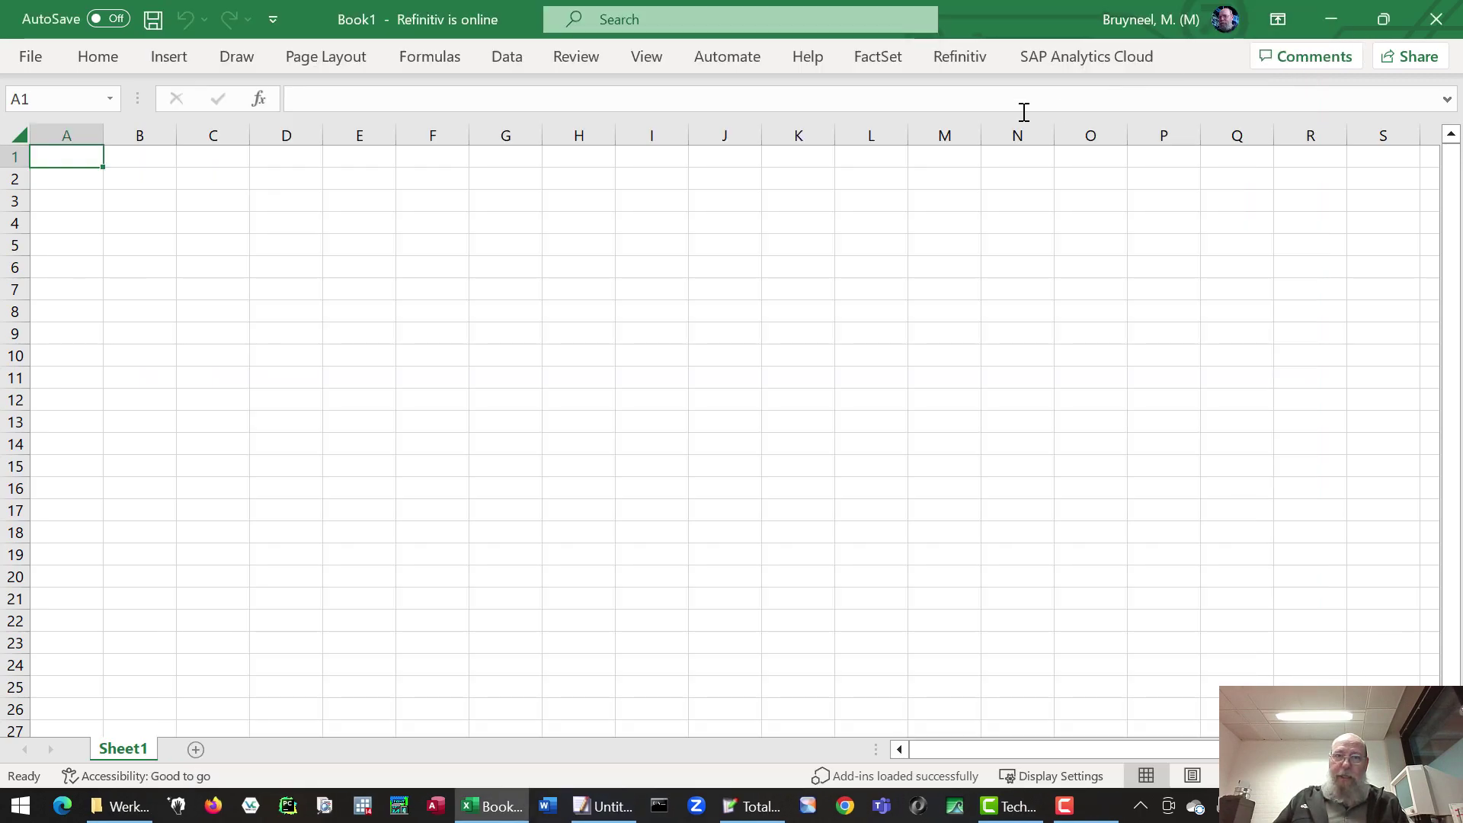
- Open the Datastream Formula builder, close it without inserting, then reshow the Datastream menu
{"action": "left_click", "coordinate": [943, 62]}
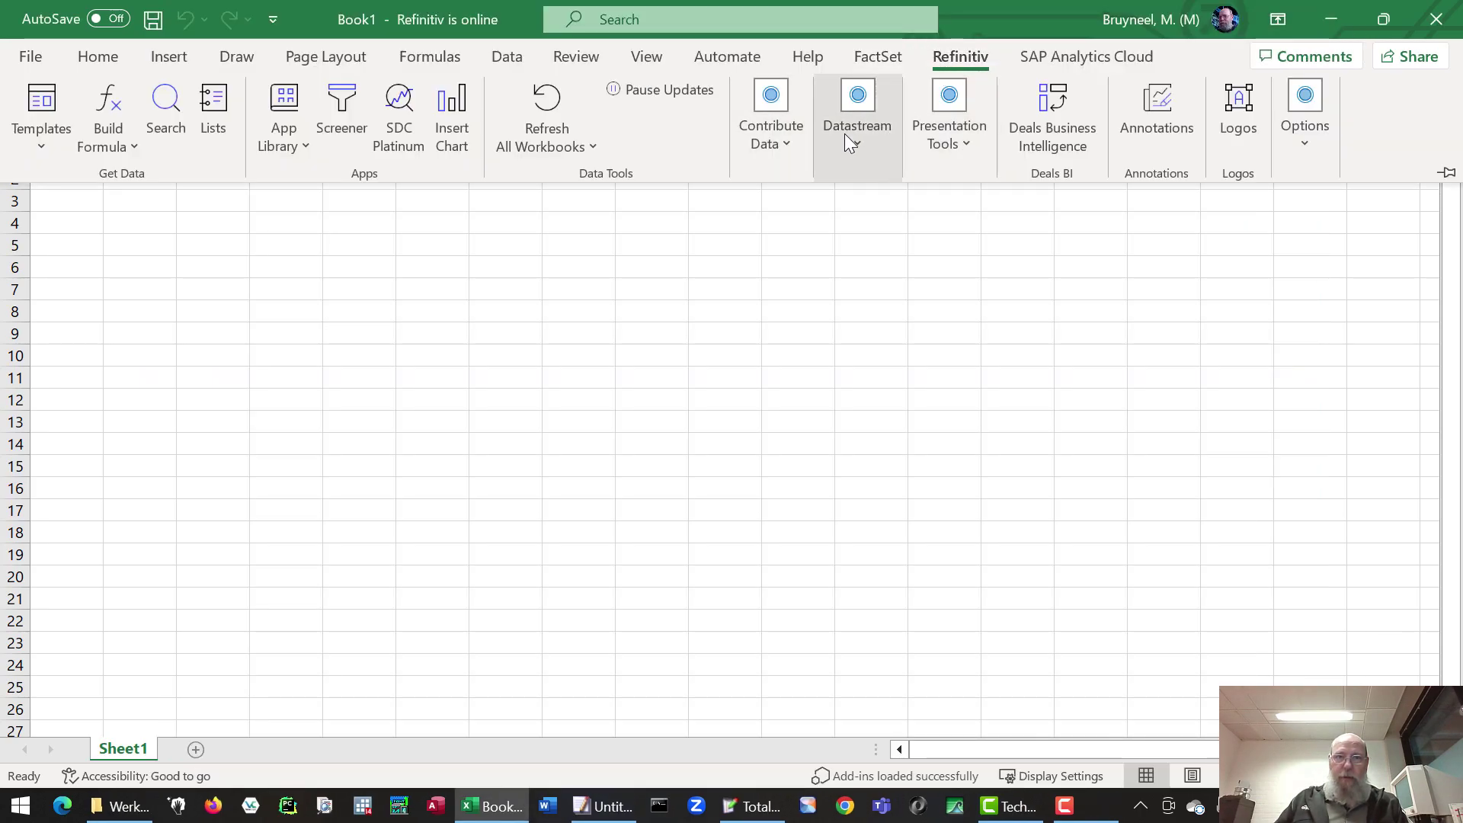
{"action": "left_click", "coordinate": [862, 145]}
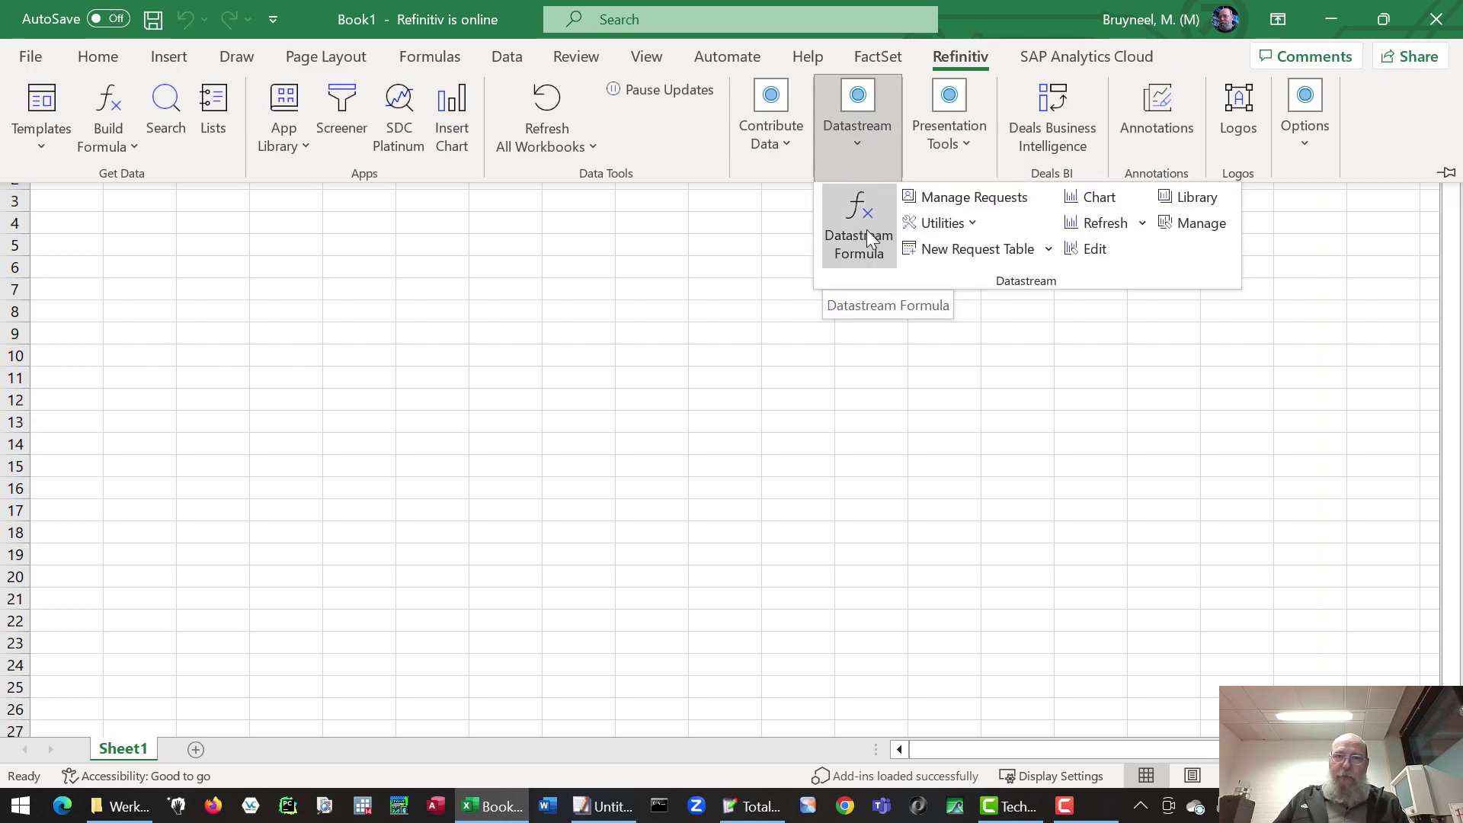
{"action": "left_click", "coordinate": [866, 230]}
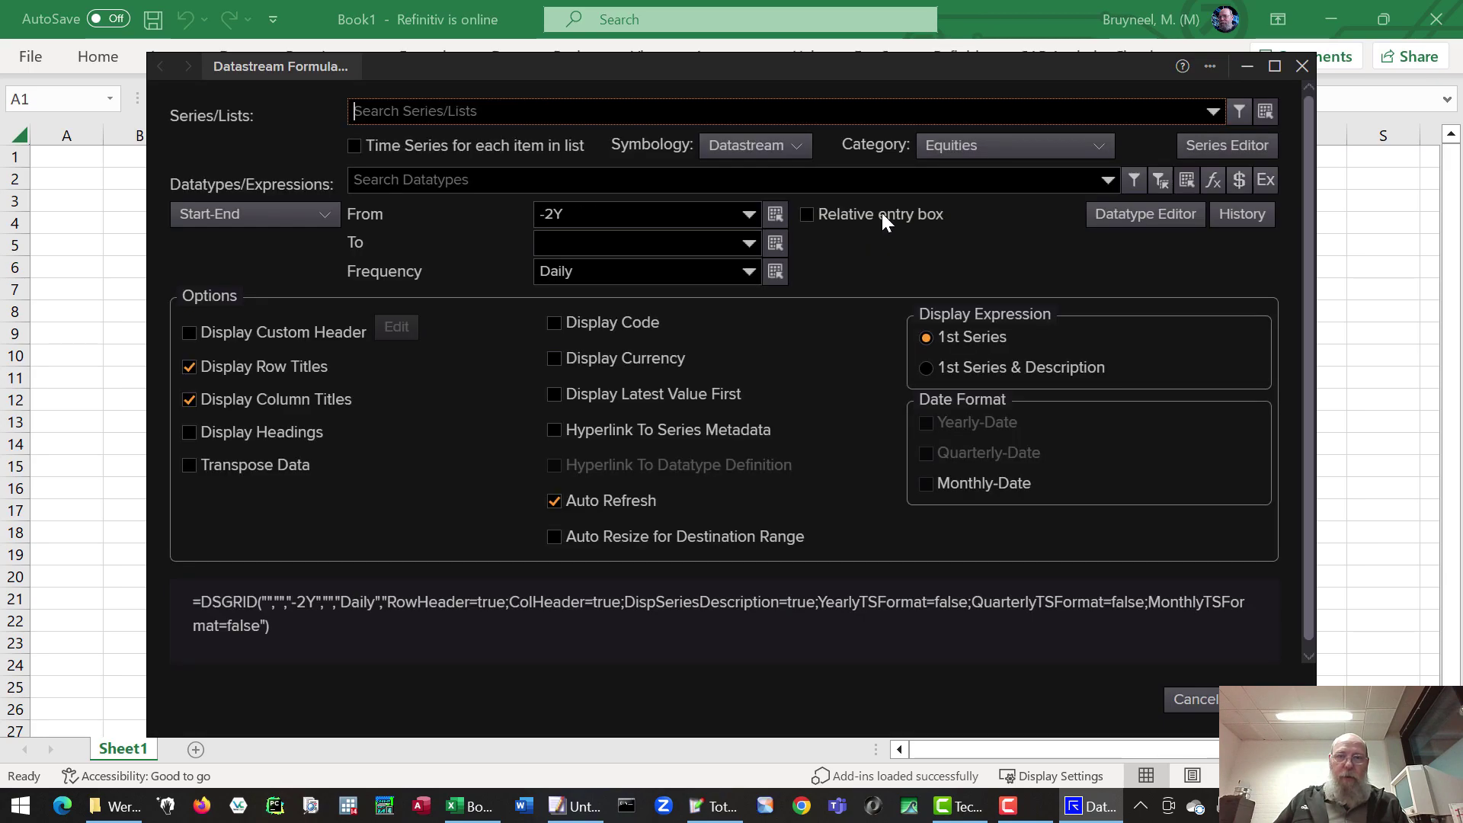
{"action": "left_click_drag", "start_coordinate": [842, 58], "coordinate": [851, 55]}
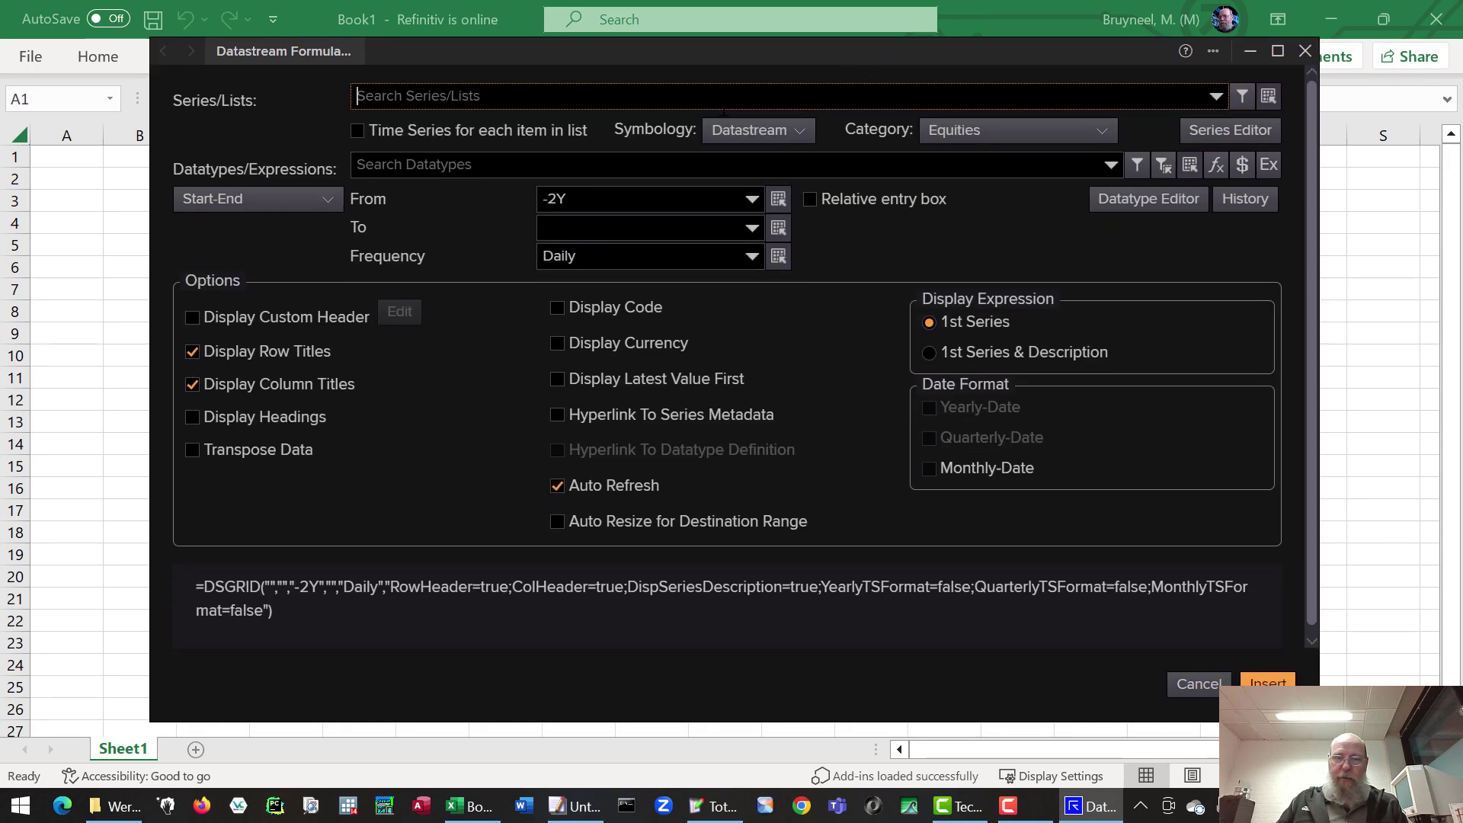
{"action": "left_click", "coordinate": [1306, 51]}
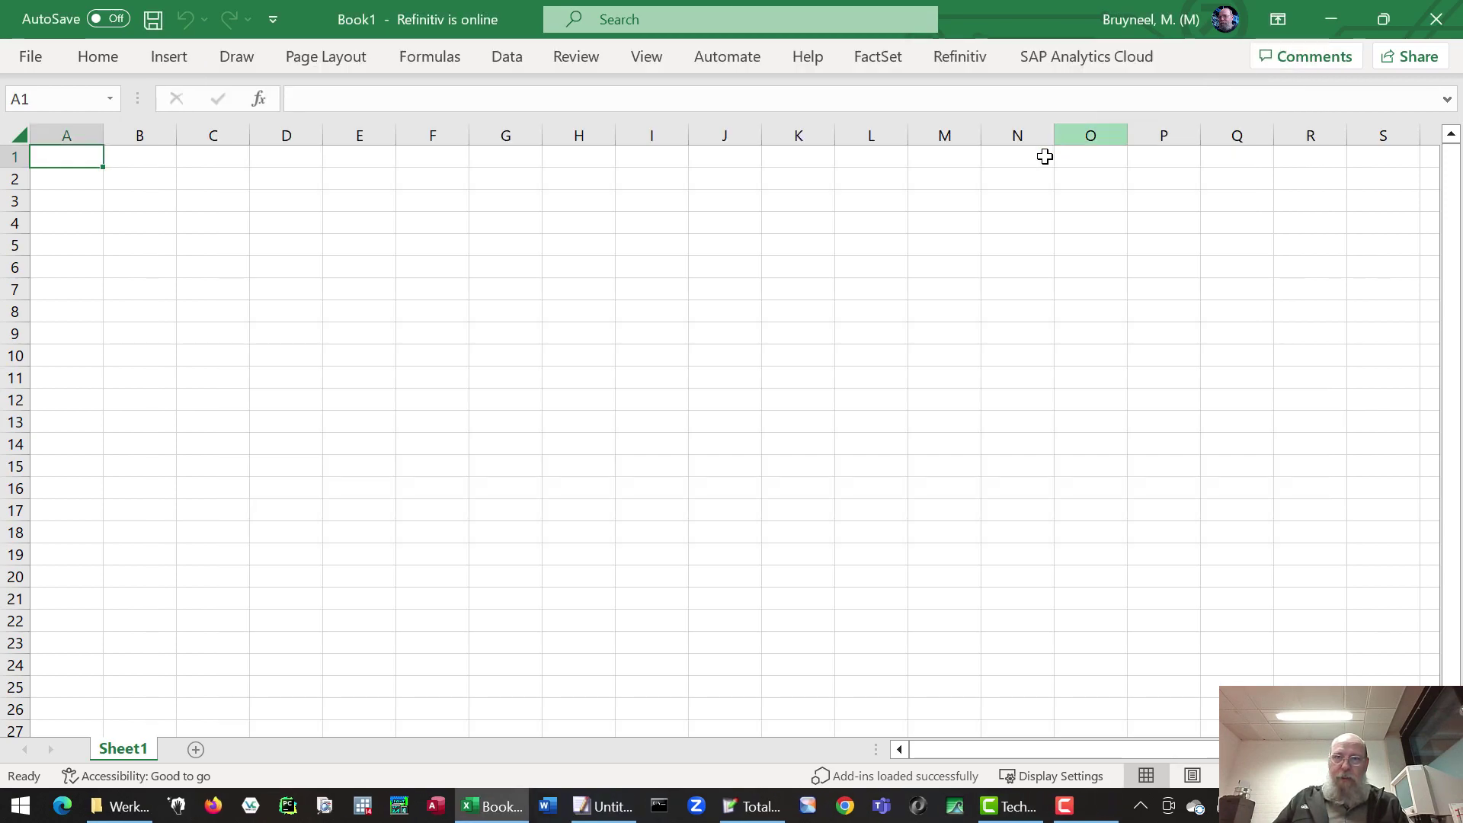
{"action": "left_click", "coordinate": [959, 58]}
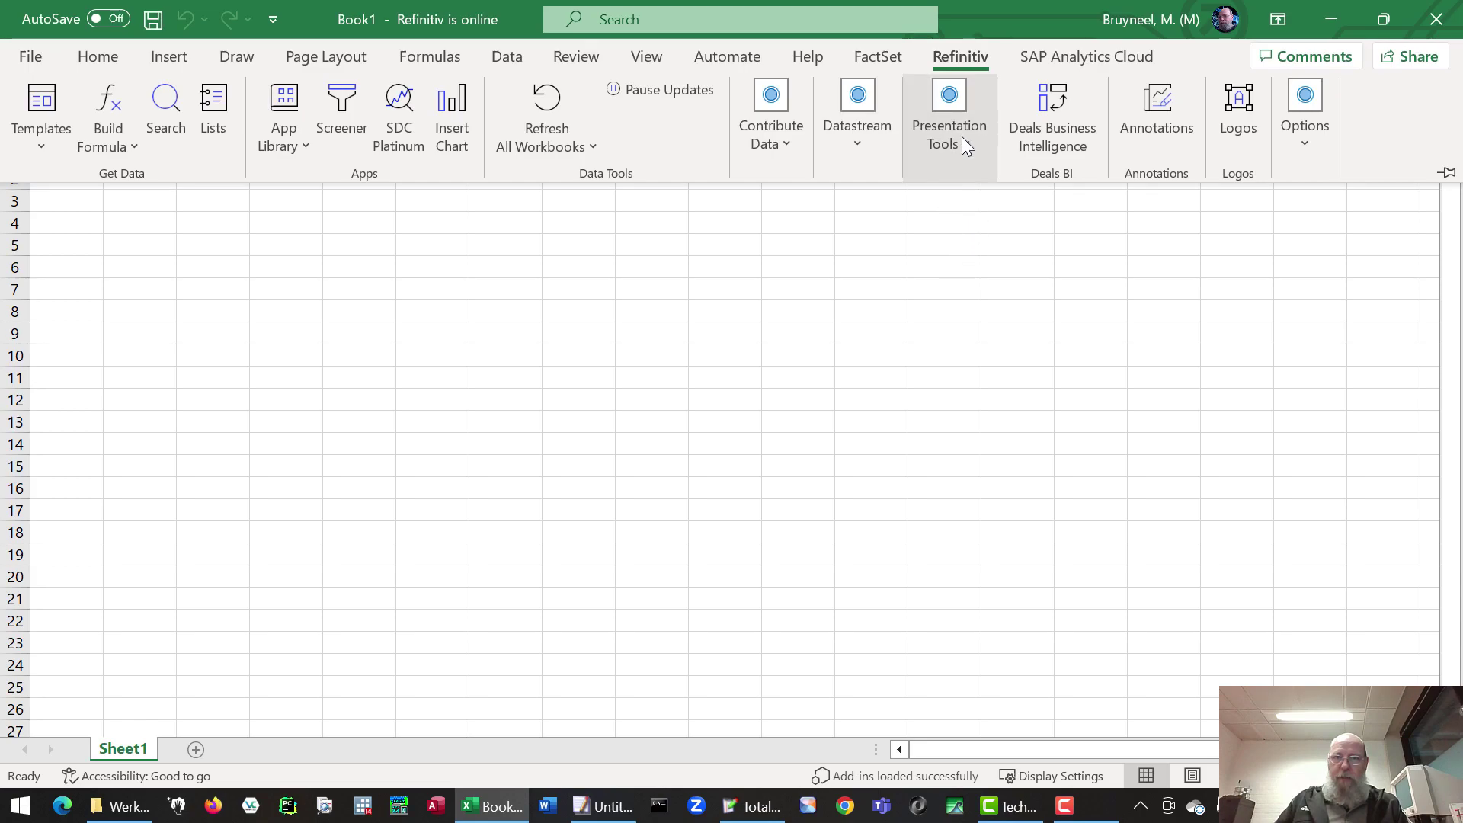
{"action": "left_click", "coordinate": [862, 143]}
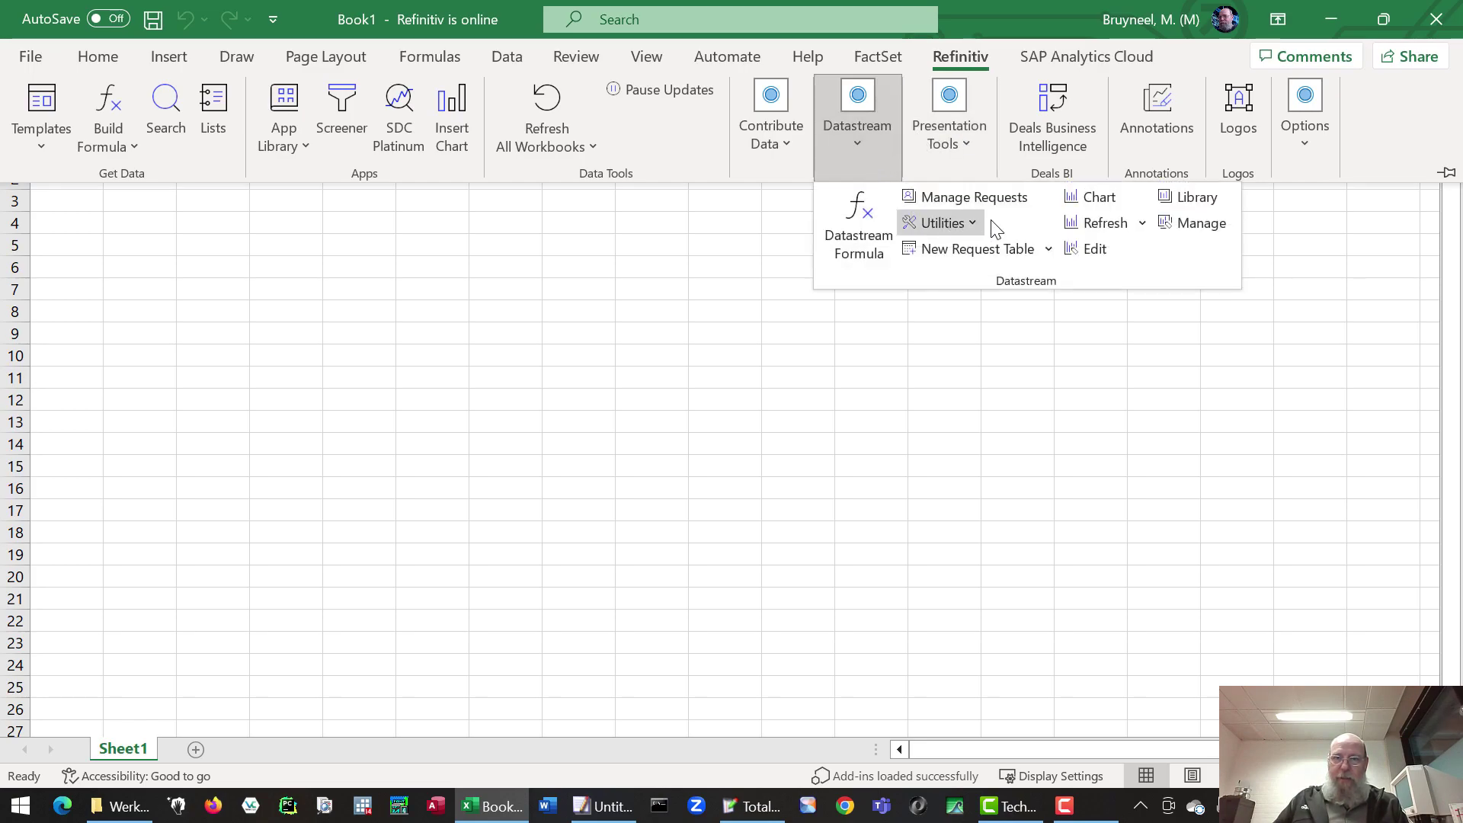